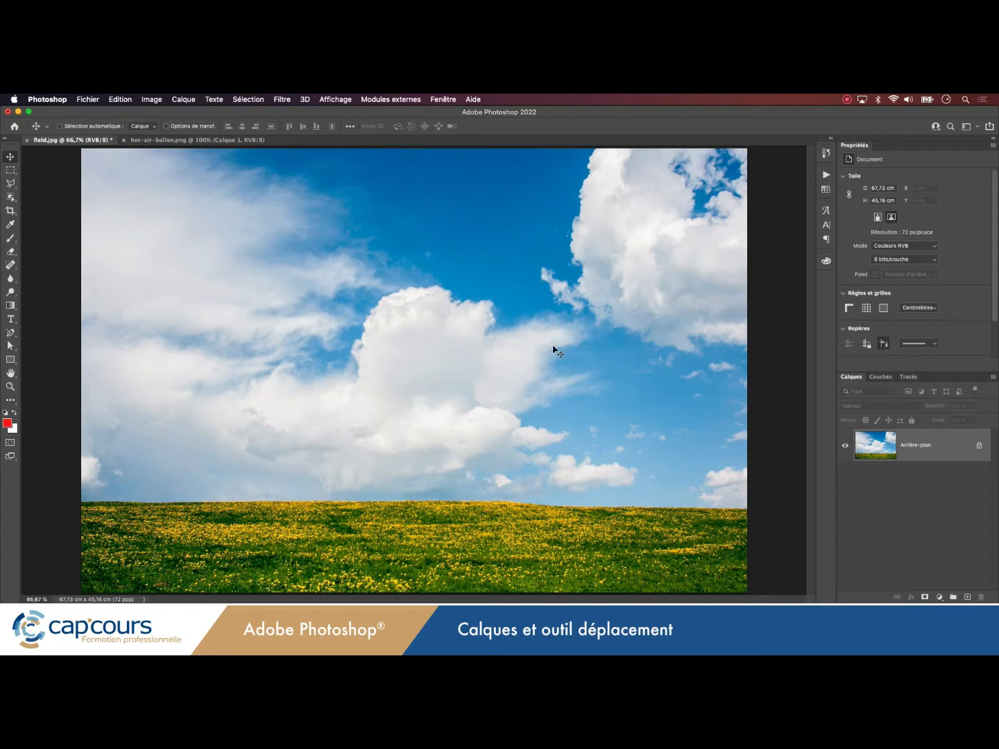
- Copy the balloon layer from hot-air-ballon.png and paste it into field.jpg
{"action": "left_click", "coordinate": [552, 351]}
{"action": "left_click", "coordinate": [239, 140]}
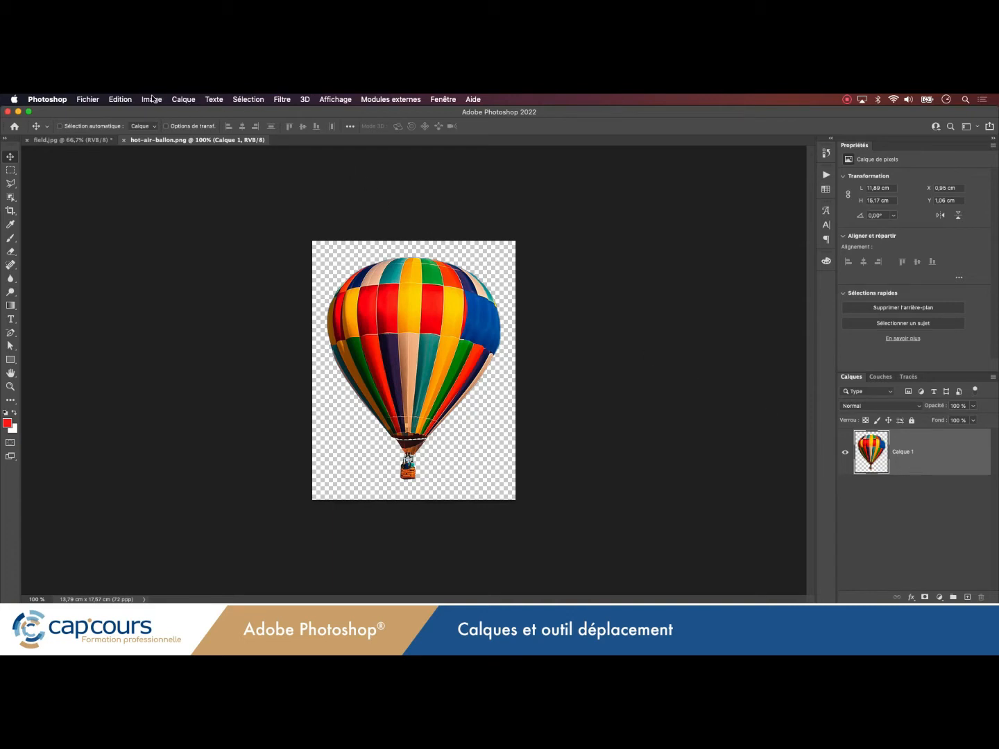
{"action": "left_click", "coordinate": [122, 100]}
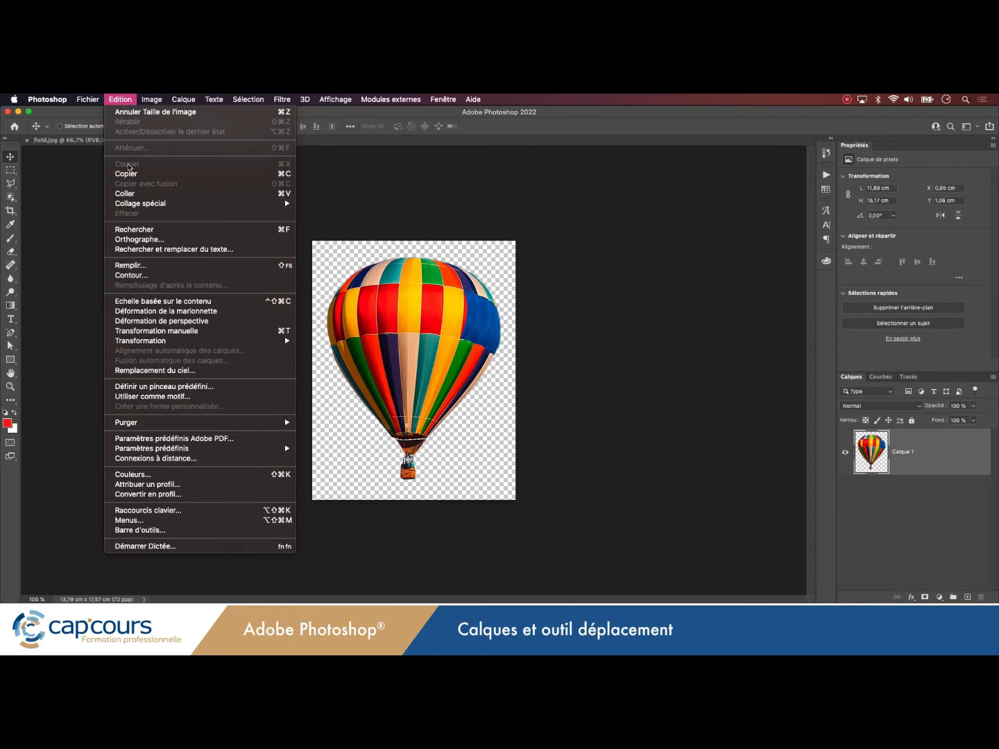
{"action": "left_click", "coordinate": [129, 173]}
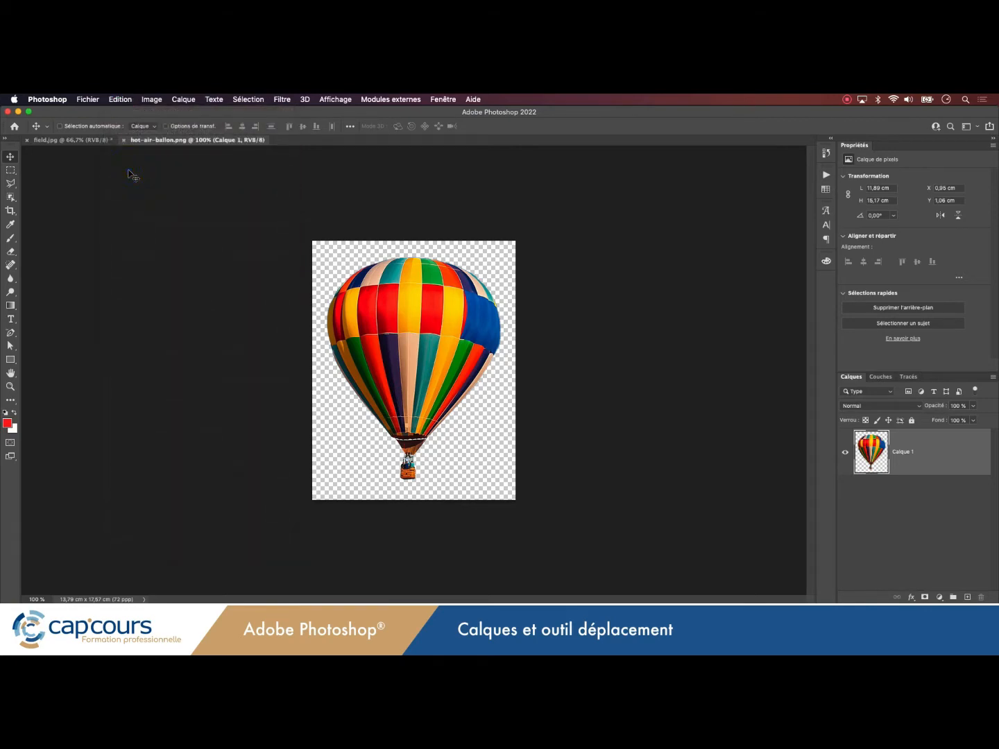
{"action": "left_click", "coordinate": [101, 142]}
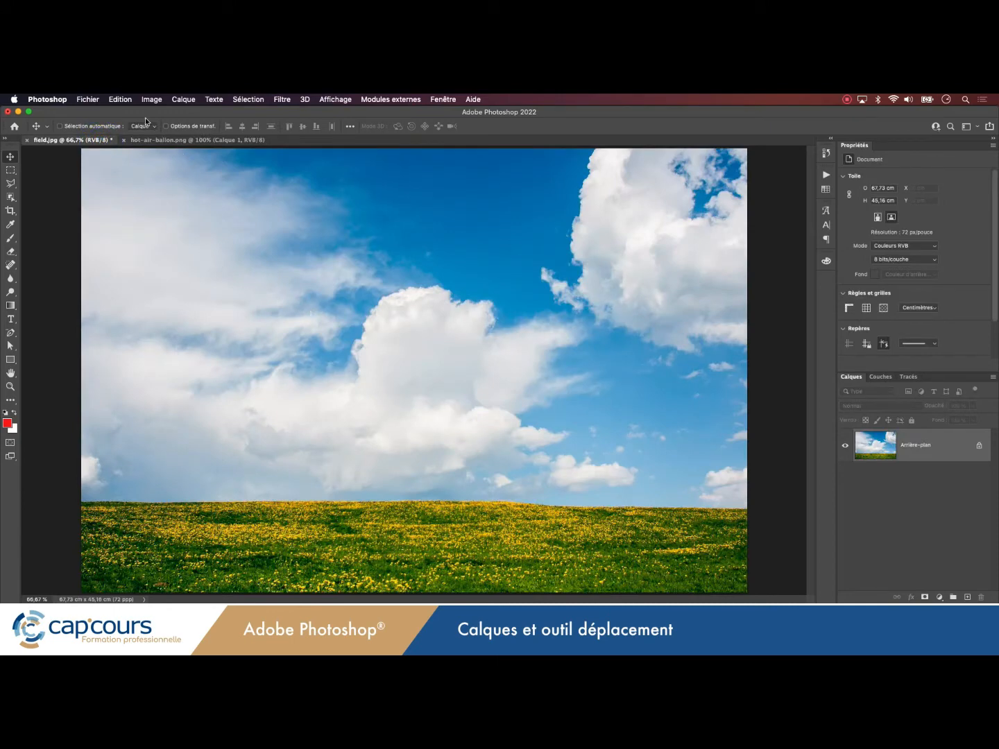
{"action": "left_click", "coordinate": [122, 100]}
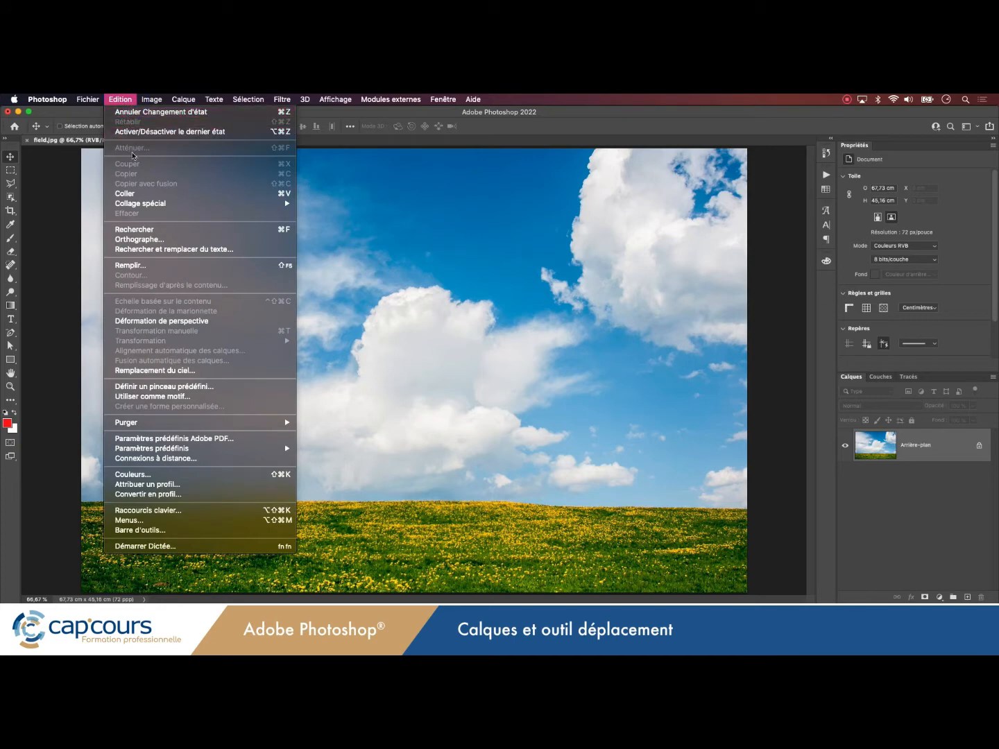
{"action": "left_click", "coordinate": [132, 194]}
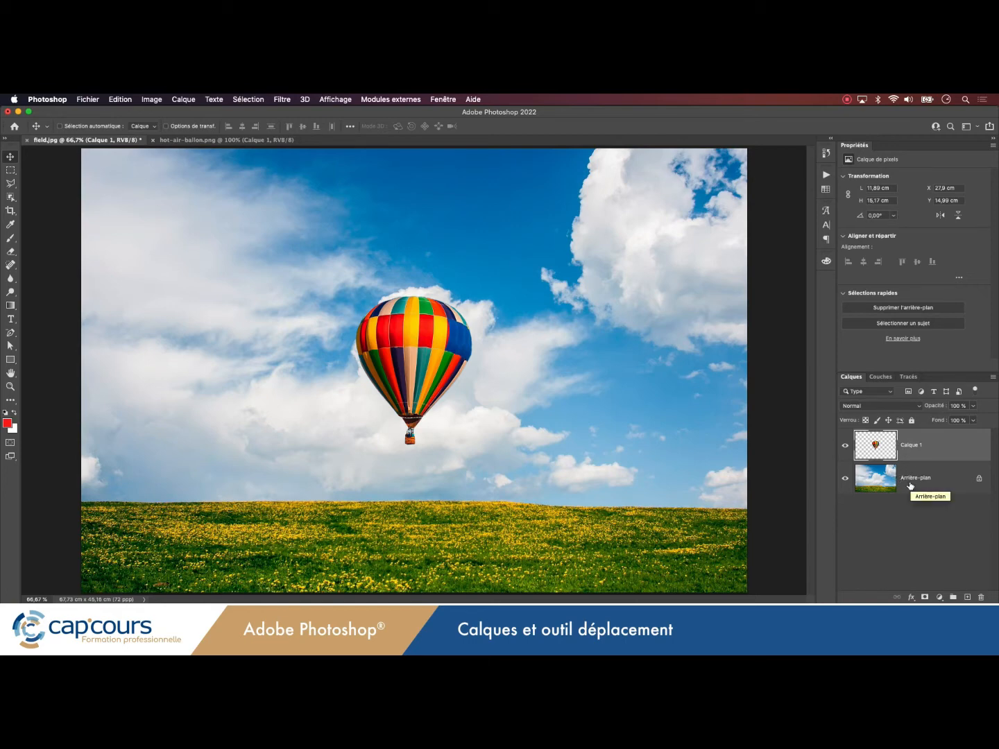
- Move the balloon on Calque 1 up and to the right, in front of the edge of the large cloud, with the Move tool
{"action": "left_click", "coordinate": [929, 448]}
{"action": "left_click", "coordinate": [10, 157]}
{"action": "left_click_drag", "start_coordinate": [415, 348], "coordinate": [572, 253]}
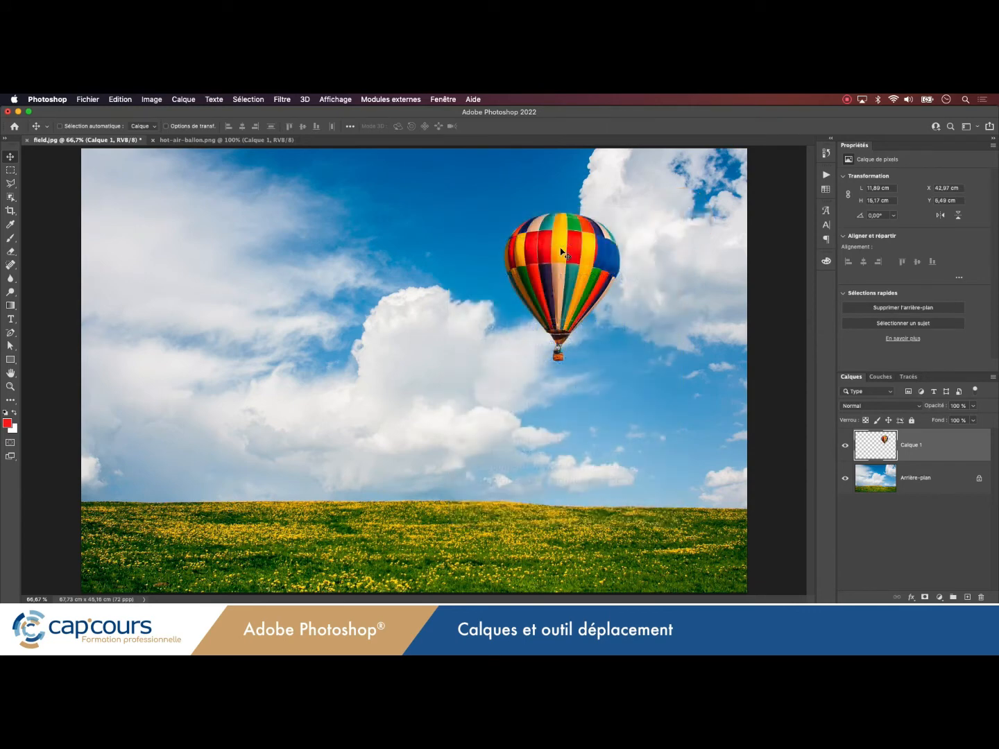
- Rename the pasted balloon layer Calque 1 as Montgolfière
{"action": "double_click", "coordinate": [912, 446]}
{"action": "type", "text": "Montgolfière"}
{"action": "left_click", "coordinate": [921, 460]}
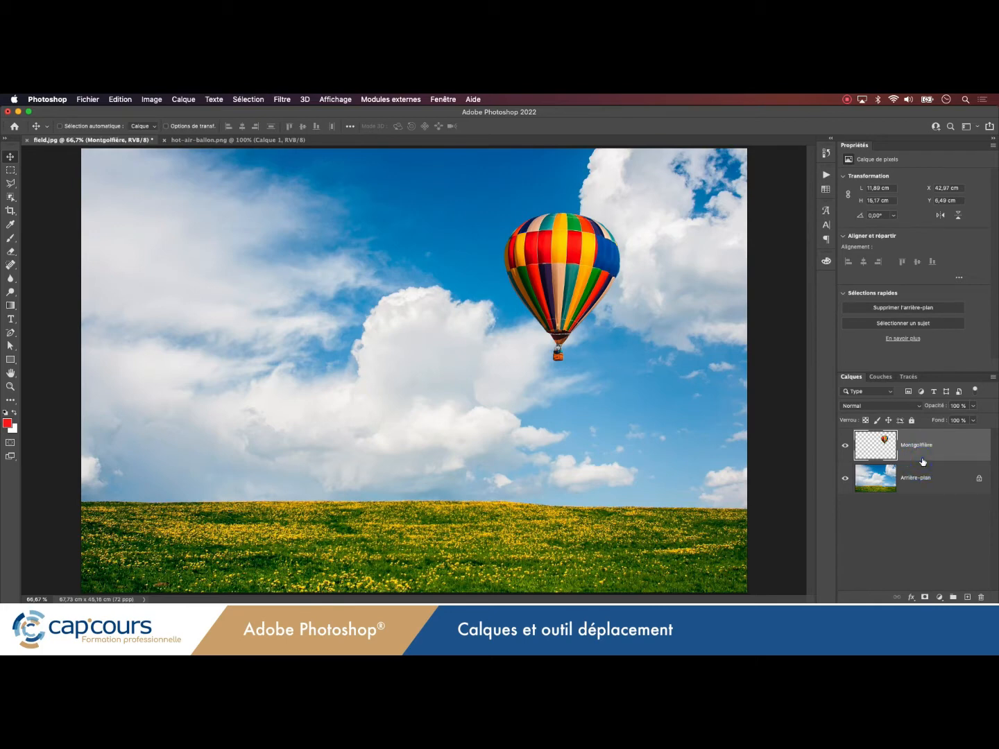
- Duplicate the Montgolfière layer within field.jpg and move the copy down and left to the middle of the sky
{"action": "left_click", "coordinate": [993, 378]}
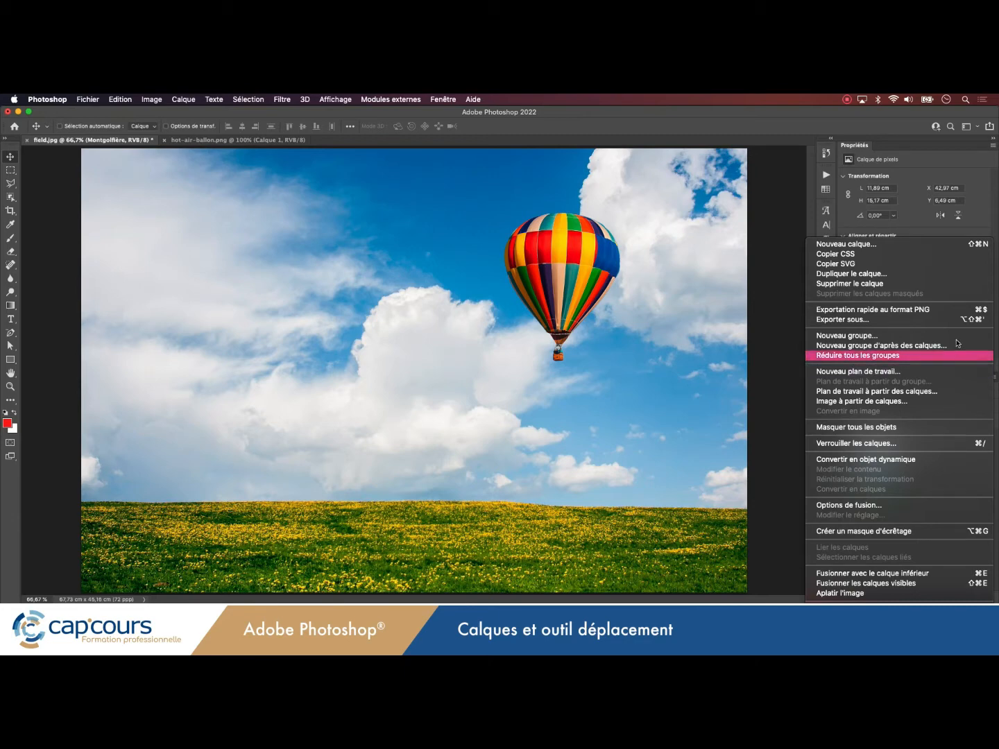
{"action": "left_click", "coordinate": [900, 276]}
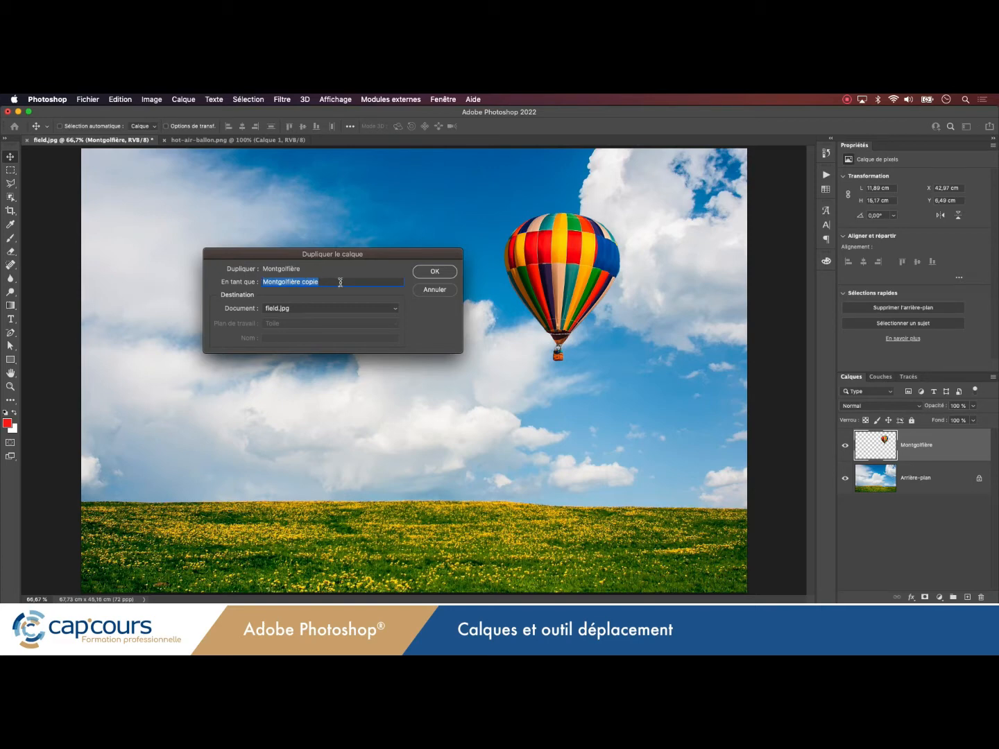
{"action": "left_click", "coordinate": [430, 273]}
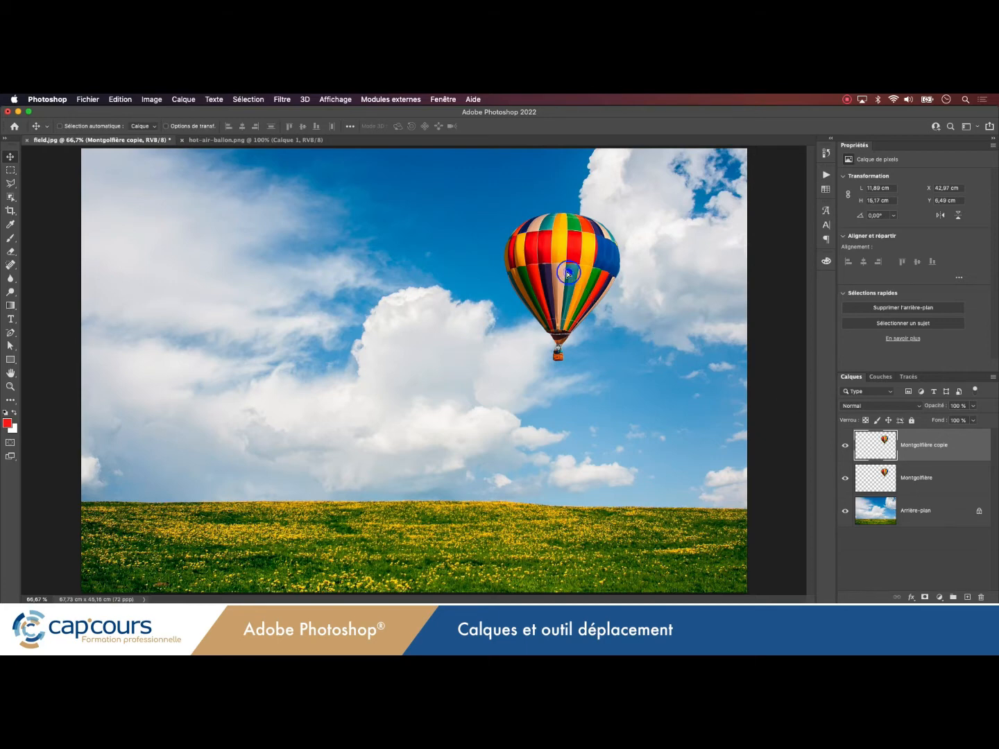
{"action": "left_click_drag", "start_coordinate": [562, 277], "coordinate": [418, 346]}
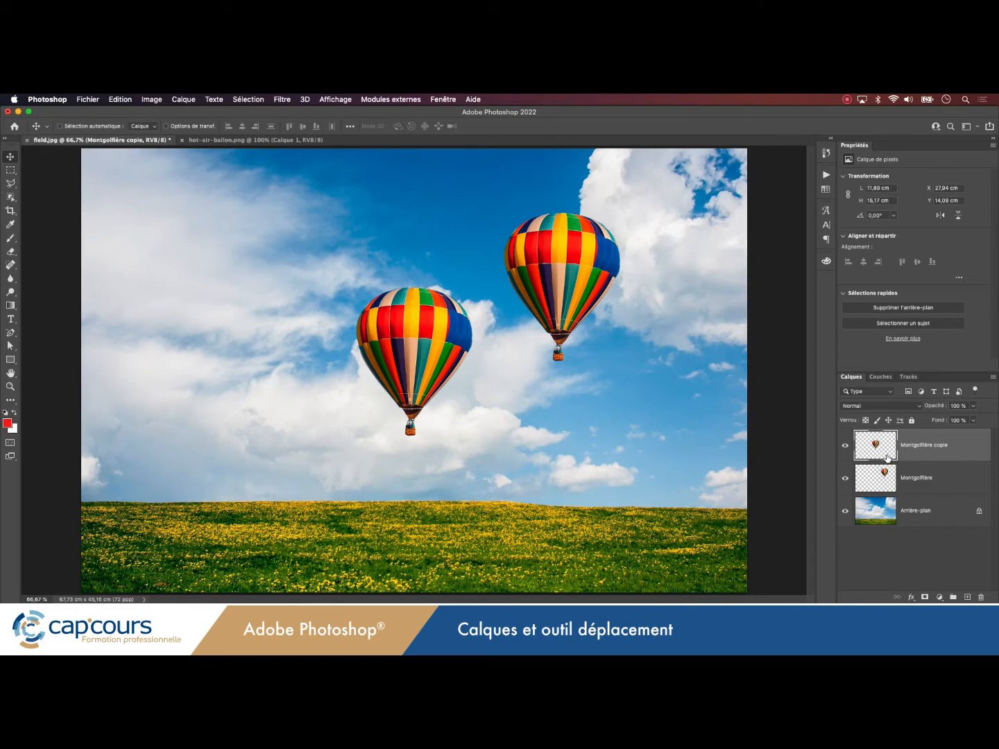
- Select both balloon layers, link them, and shift the two balloons together toward the left of the sky
{"action": "left_click", "coordinate": [916, 477], "text": "shift"}
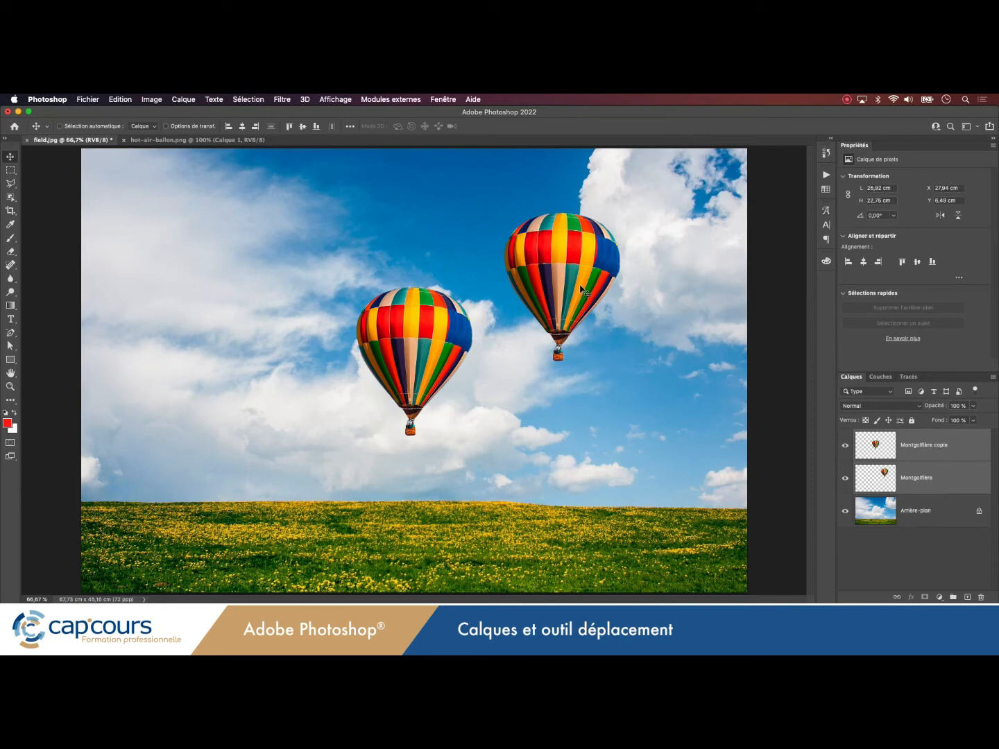
{"action": "left_click_drag", "start_coordinate": [581, 287], "coordinate": [609, 291]}
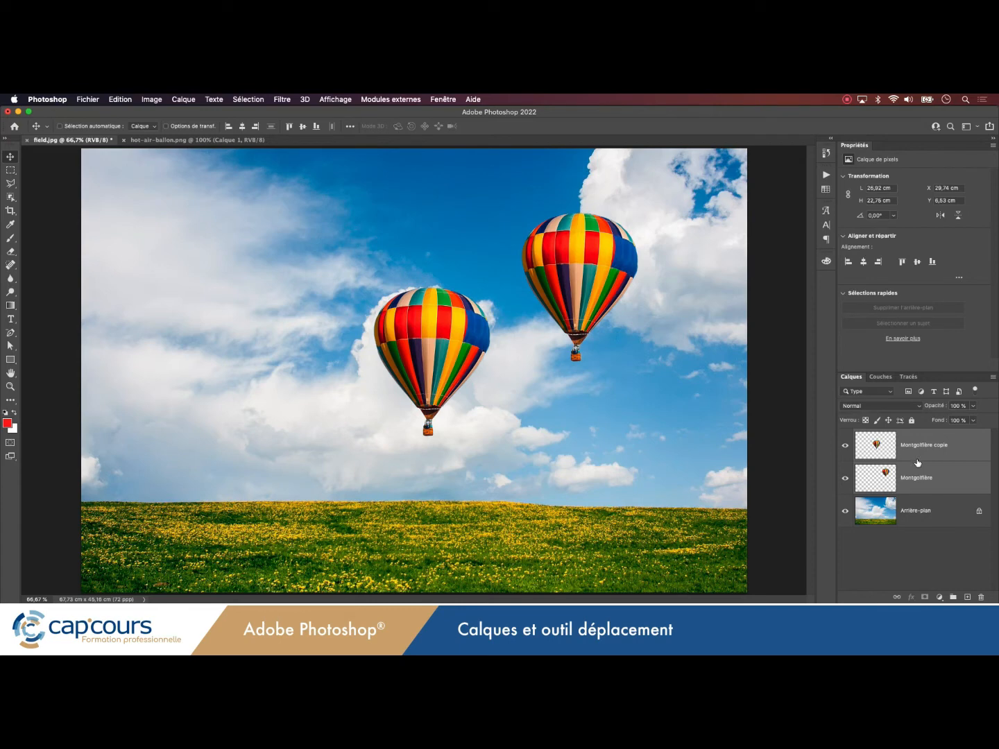
{"action": "left_click", "coordinate": [896, 598]}
{"action": "left_click_drag", "start_coordinate": [580, 270], "coordinate": [491, 267]}
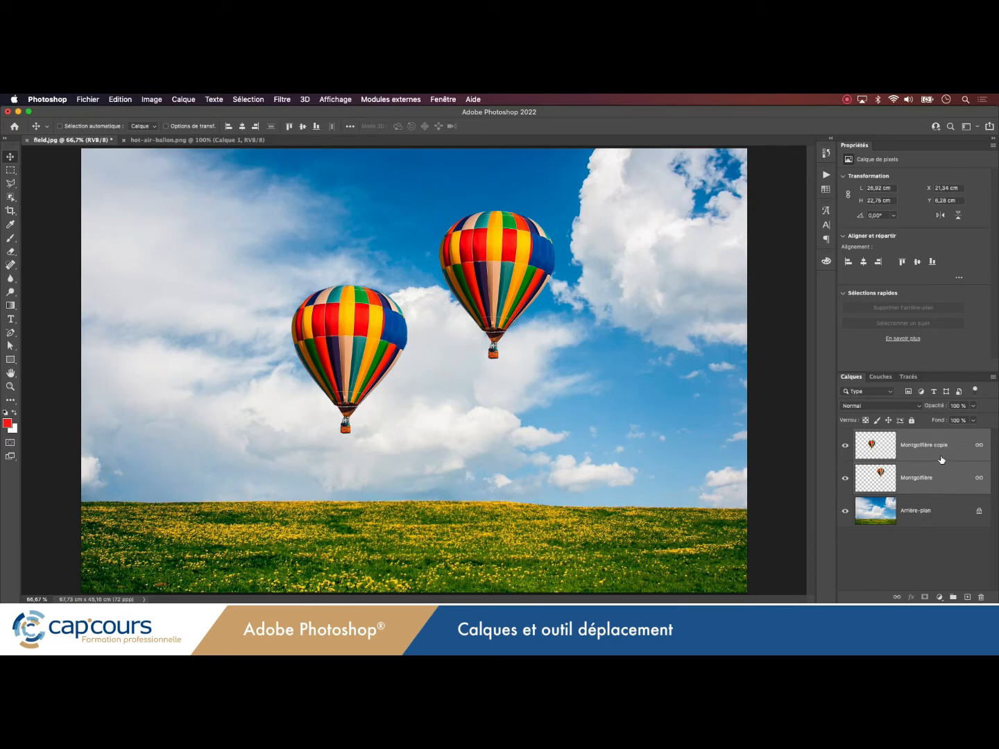
- Group the two linked balloon layers into a new group named Les 2 montgolfières
{"action": "left_click", "coordinate": [993, 377]}
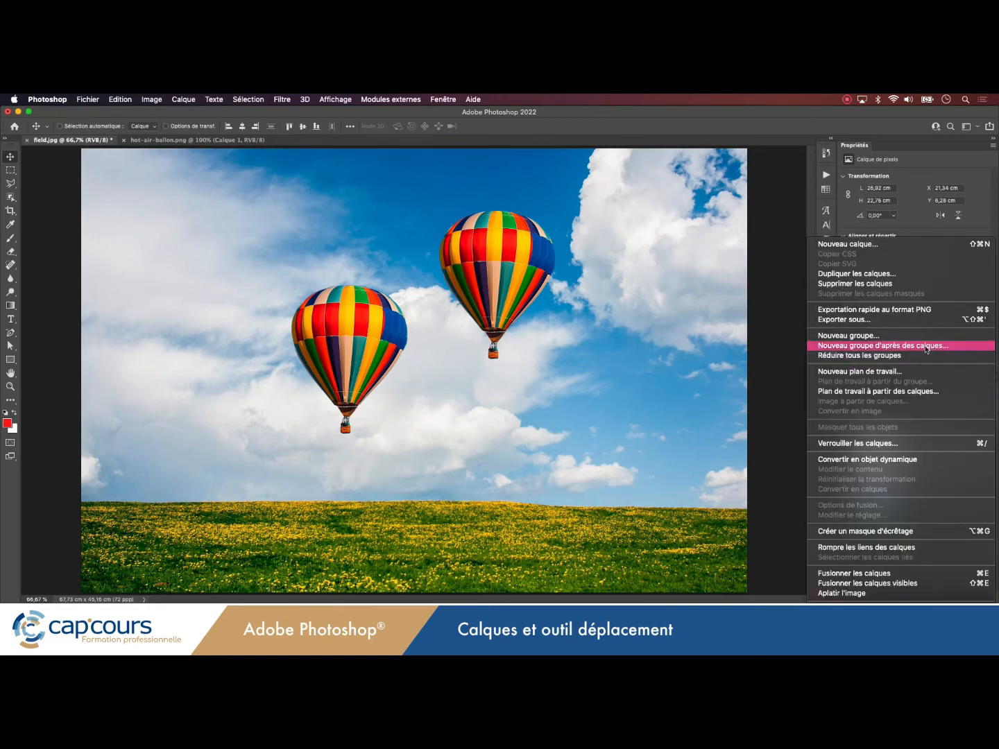
{"action": "left_click", "coordinate": [860, 346]}
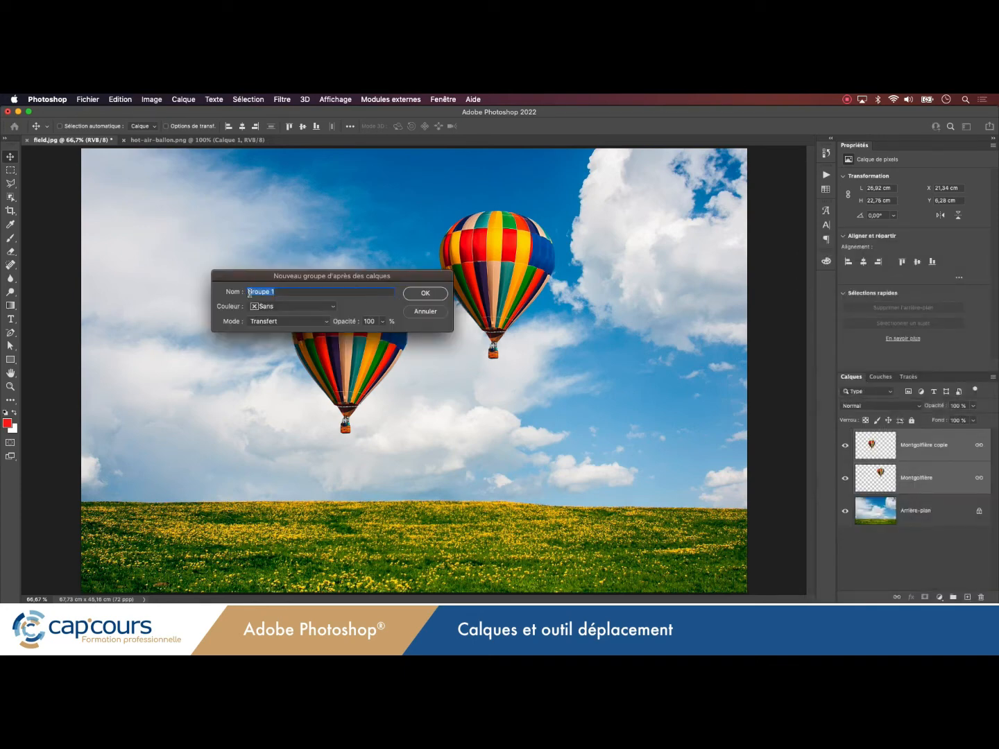
{"action": "key", "text": "BackSpace"}
{"action": "left_click", "coordinate": [439, 296]}
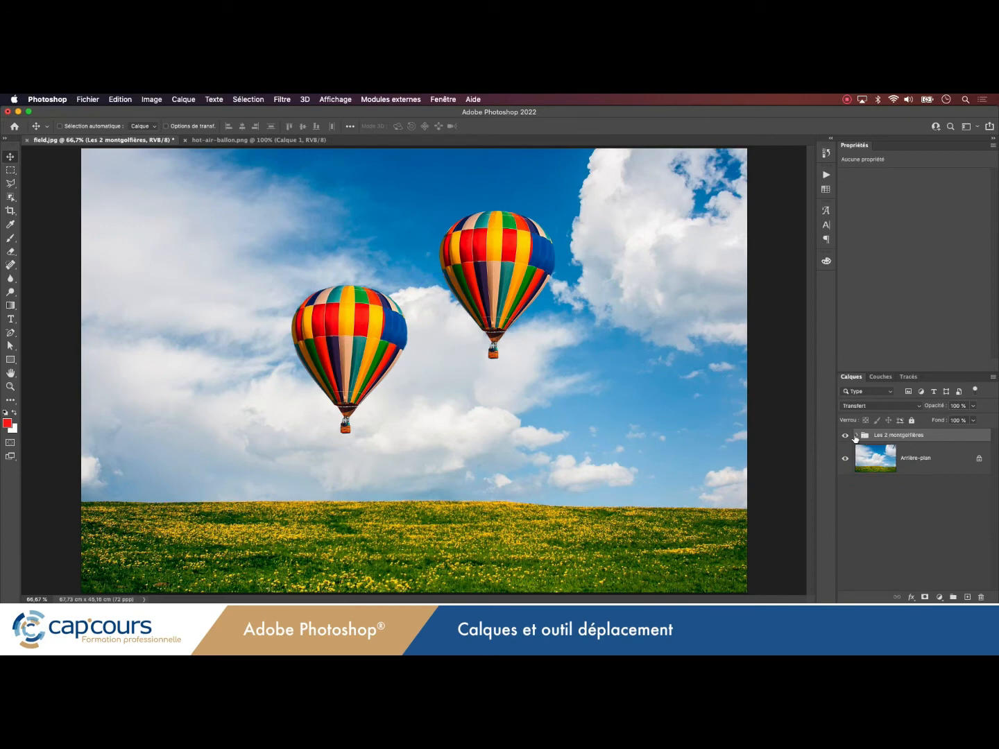
- Expand the Les 2 montgolfières group and move the whole group to the right
{"action": "left_click", "coordinate": [856, 436]}
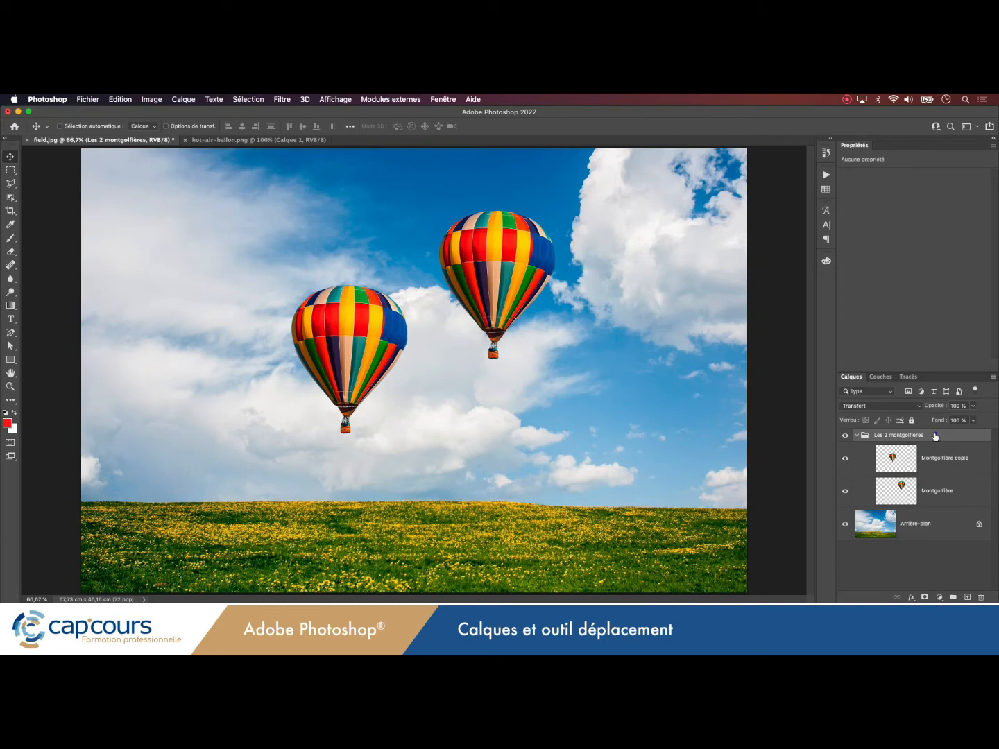
{"action": "left_click", "coordinate": [935, 436]}
{"action": "left_click_drag", "start_coordinate": [487, 305], "coordinate": [559, 298]}
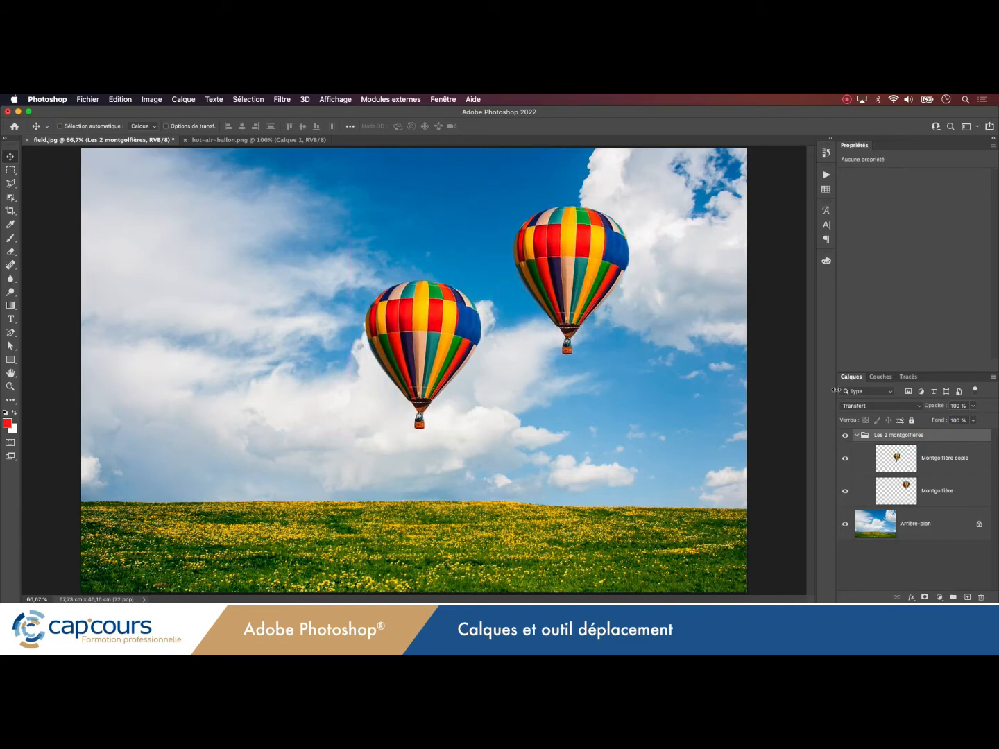
- Unlink the Montgolfière layer inside the group, nudge its balloon on its own, and reselect the group
{"action": "left_click", "coordinate": [947, 496]}
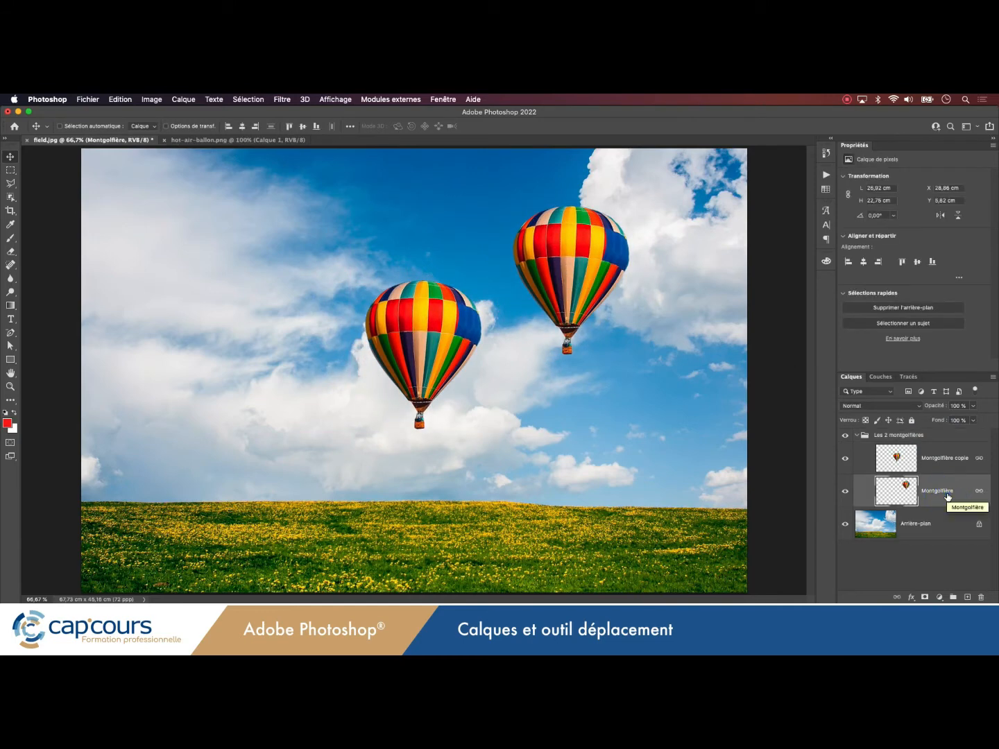
{"action": "left_click", "coordinate": [896, 596]}
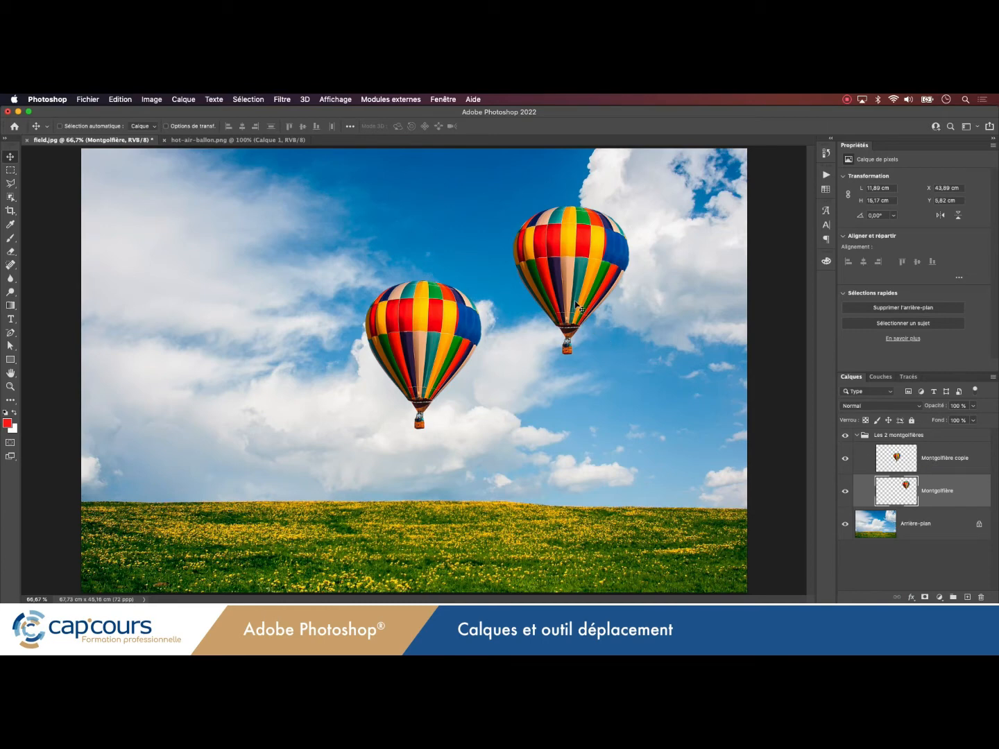
{"action": "mouse_move", "coordinate": [577, 305]}
{"action": "left_mouse_down"}
{"action": "mouse_move", "coordinate": [593, 294]}
{"action": "mouse_move", "coordinate": [620, 304]}
{"action": "mouse_move", "coordinate": [590, 320]}
{"action": "mouse_move", "coordinate": [575, 310]}
{"action": "mouse_move", "coordinate": [579, 290]}
{"action": "mouse_move", "coordinate": [590, 295]}
{"action": "mouse_move", "coordinate": [580, 306]}
{"action": "left_mouse_up"}
{"action": "left_click", "coordinate": [932, 439]}
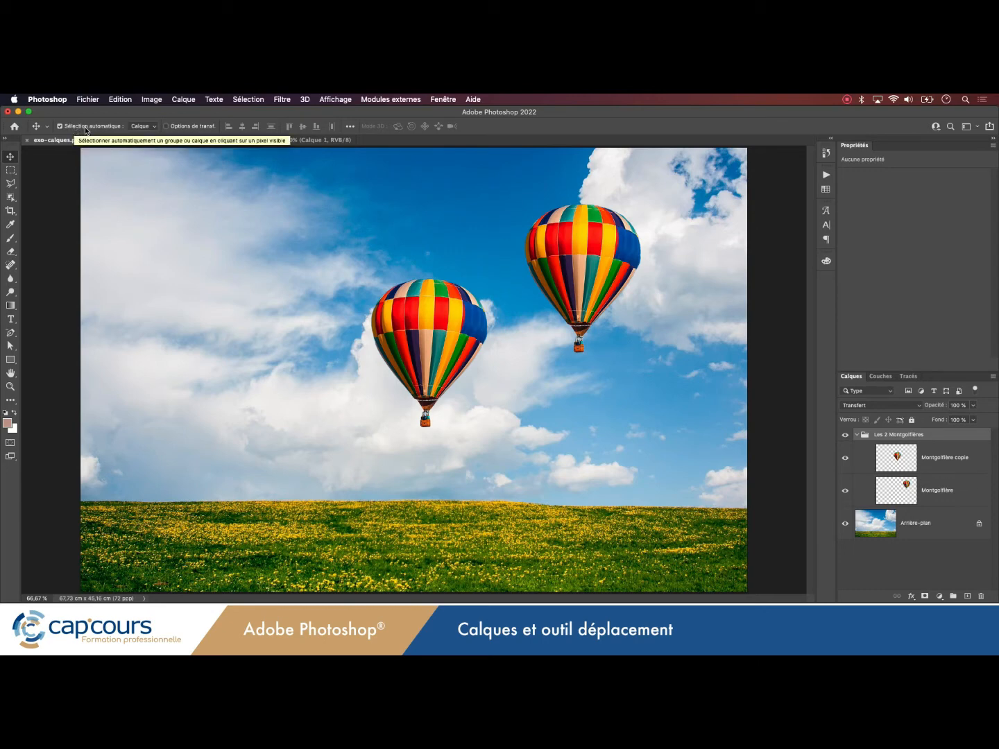
- Pick each balloon directly in the image using automatic layer selection, and nudge the upper-right balloon slightly downward
{"action": "left_click", "coordinate": [427, 328]}
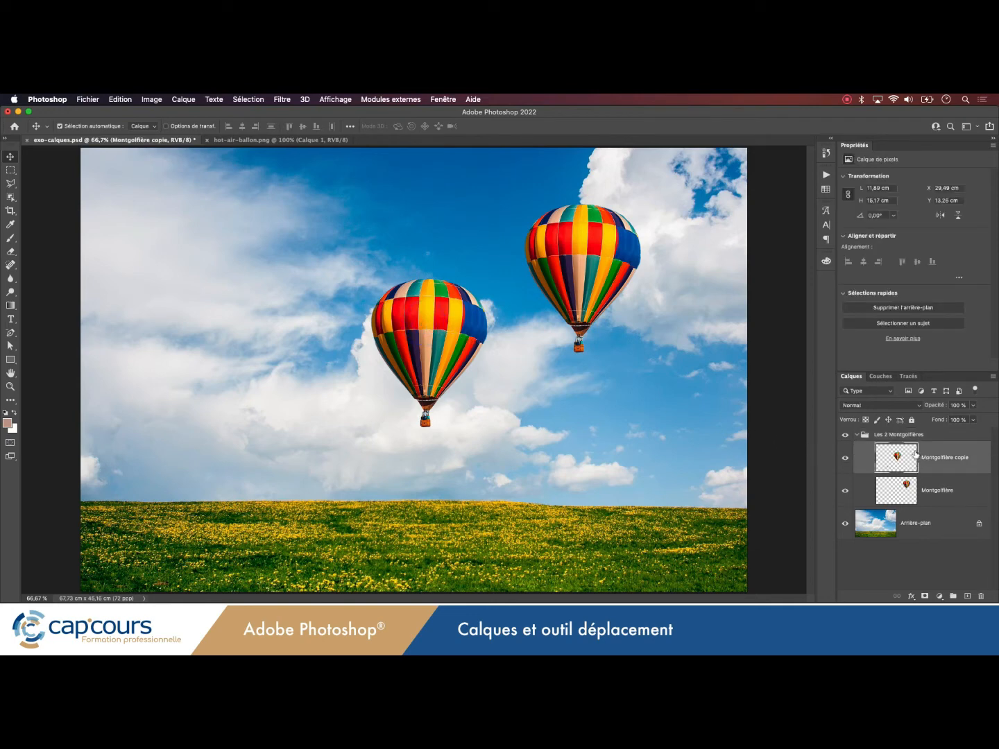
{"action": "mouse_move", "coordinate": [442, 337]}
{"action": "left_mouse_down"}
{"action": "mouse_move", "coordinate": [402, 336]}
{"action": "mouse_move", "coordinate": [427, 347]}
{"action": "mouse_move", "coordinate": [441, 340]}
{"action": "left_mouse_up"}
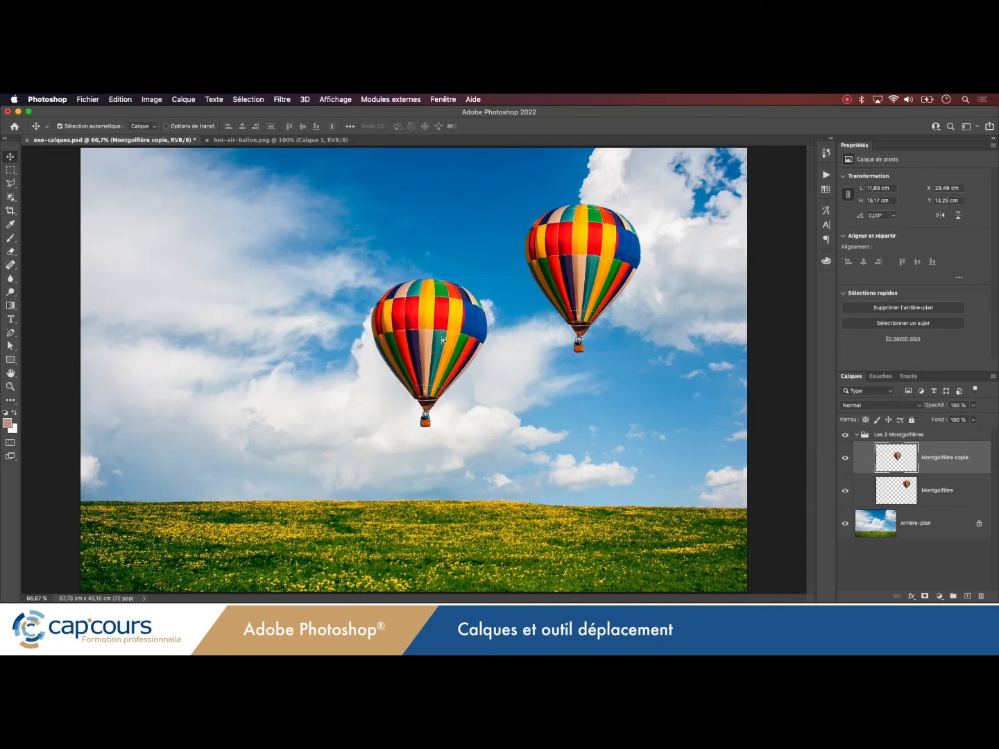
{"action": "left_click", "coordinate": [572, 272]}
{"action": "mouse_move", "coordinate": [571, 273]}
{"action": "left_mouse_down"}
{"action": "mouse_move", "coordinate": [586, 290]}
{"action": "mouse_move", "coordinate": [565, 289]}
{"action": "mouse_move", "coordinate": [574, 264]}
{"action": "mouse_move", "coordinate": [588, 271]}
{"action": "mouse_move", "coordinate": [570, 275]}
{"action": "left_mouse_up"}
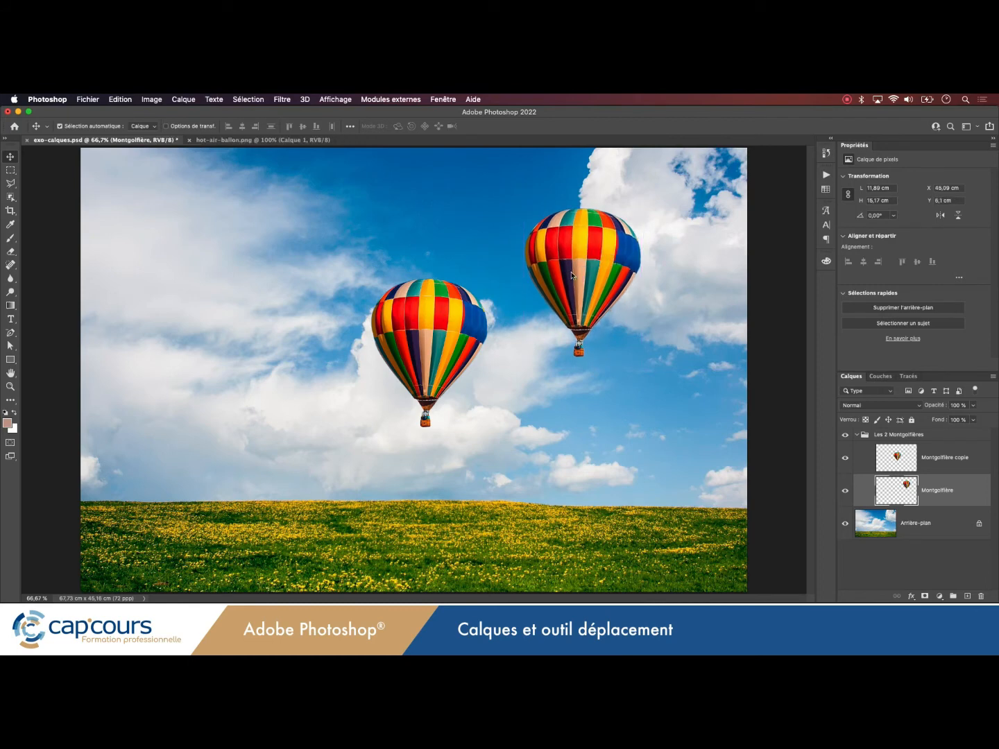
- Move the whole balloon group slightly up and right with automatic selection set to Groupe, and set the option back to Calque
{"action": "left_click", "coordinate": [140, 128]}
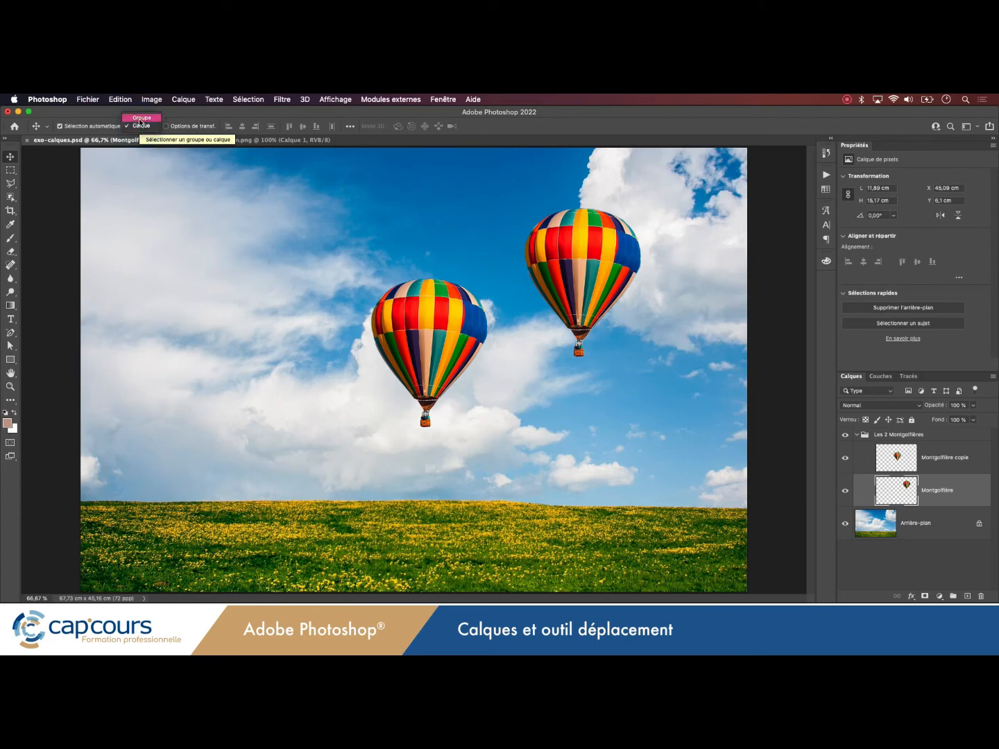
{"action": "left_click", "coordinate": [139, 119]}
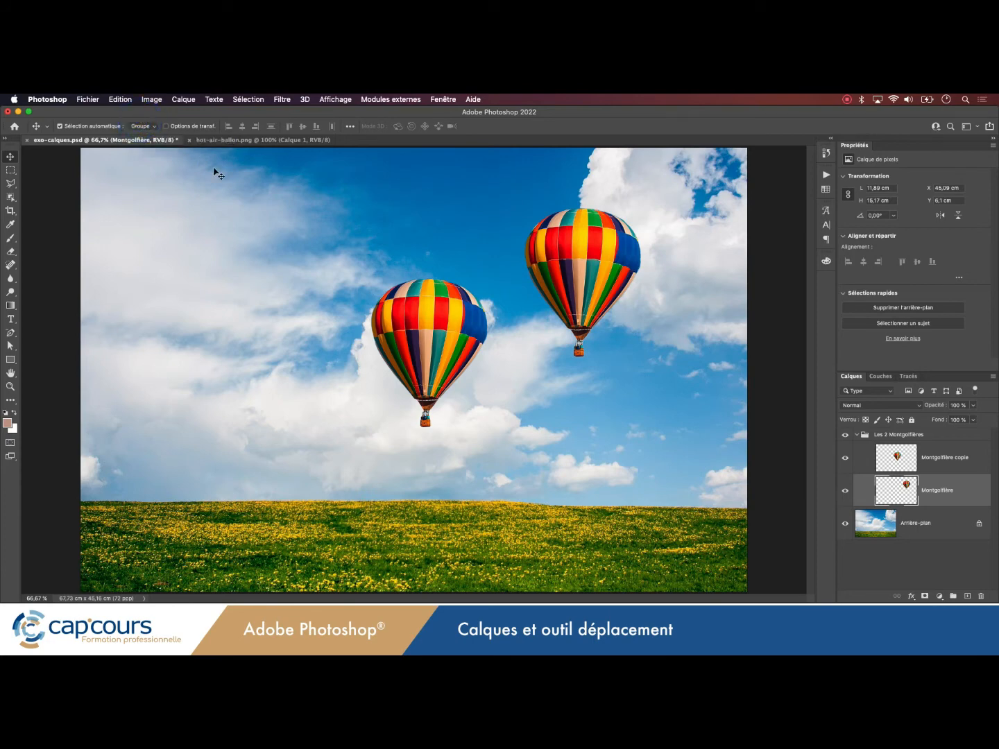
{"action": "left_click", "coordinate": [428, 303]}
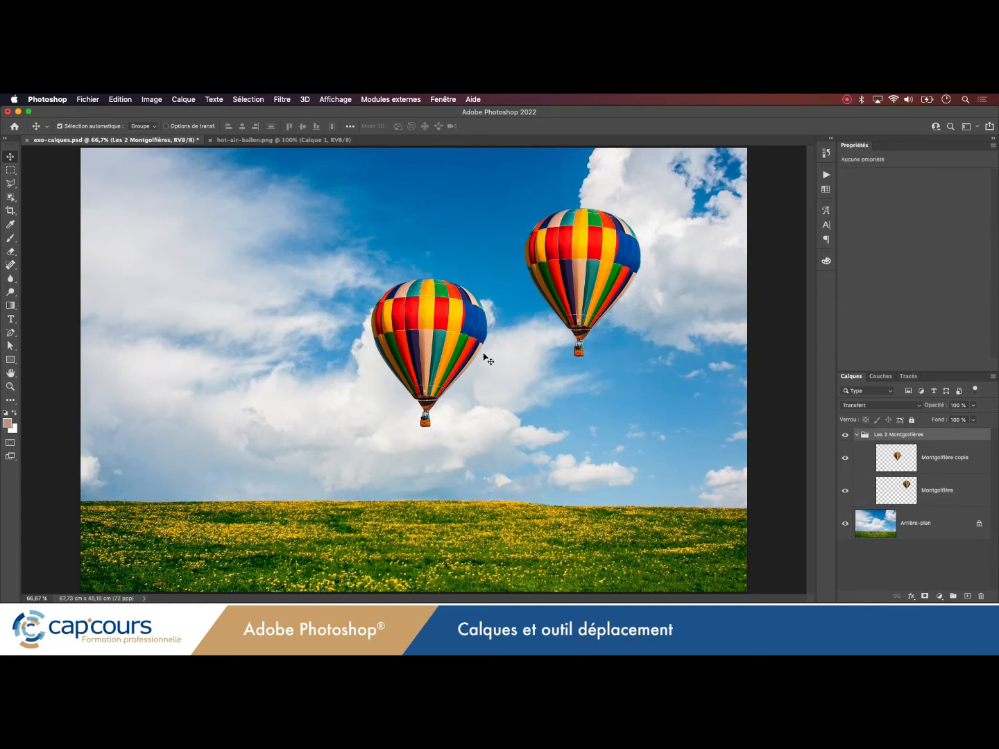
{"action": "mouse_move", "coordinate": [434, 345]}
{"action": "left_mouse_down"}
{"action": "mouse_move", "coordinate": [350, 361]}
{"action": "mouse_move", "coordinate": [401, 397]}
{"action": "mouse_move", "coordinate": [453, 379]}
{"action": "mouse_move", "coordinate": [451, 338]}
{"action": "left_mouse_up"}
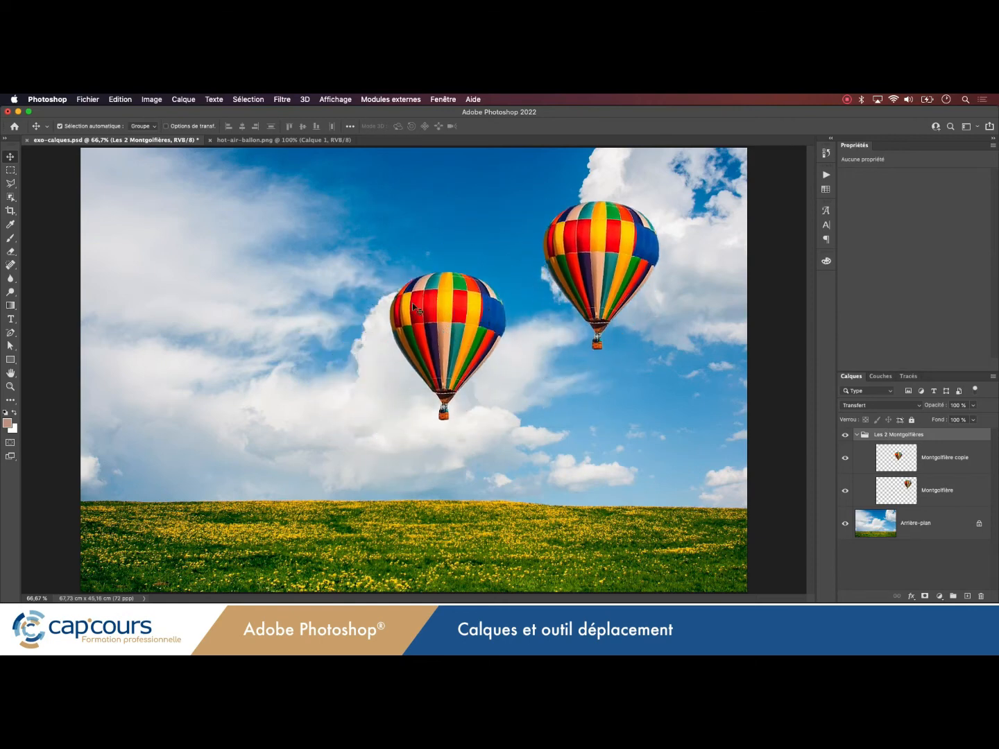
{"action": "left_click", "coordinate": [139, 126]}
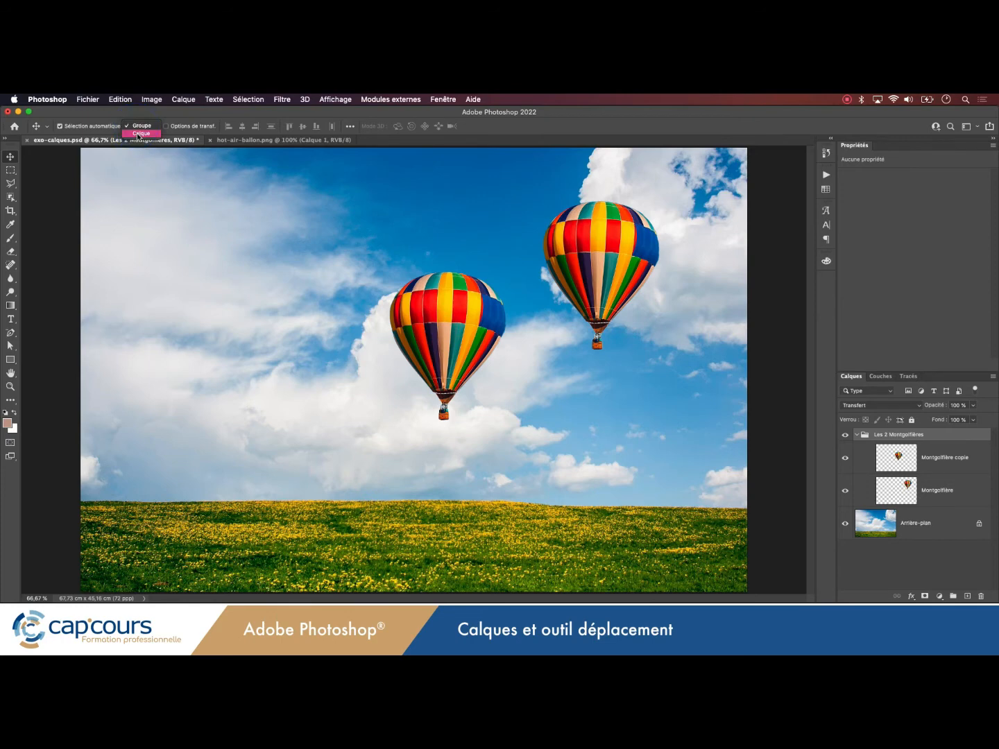
{"action": "left_click", "coordinate": [140, 134]}
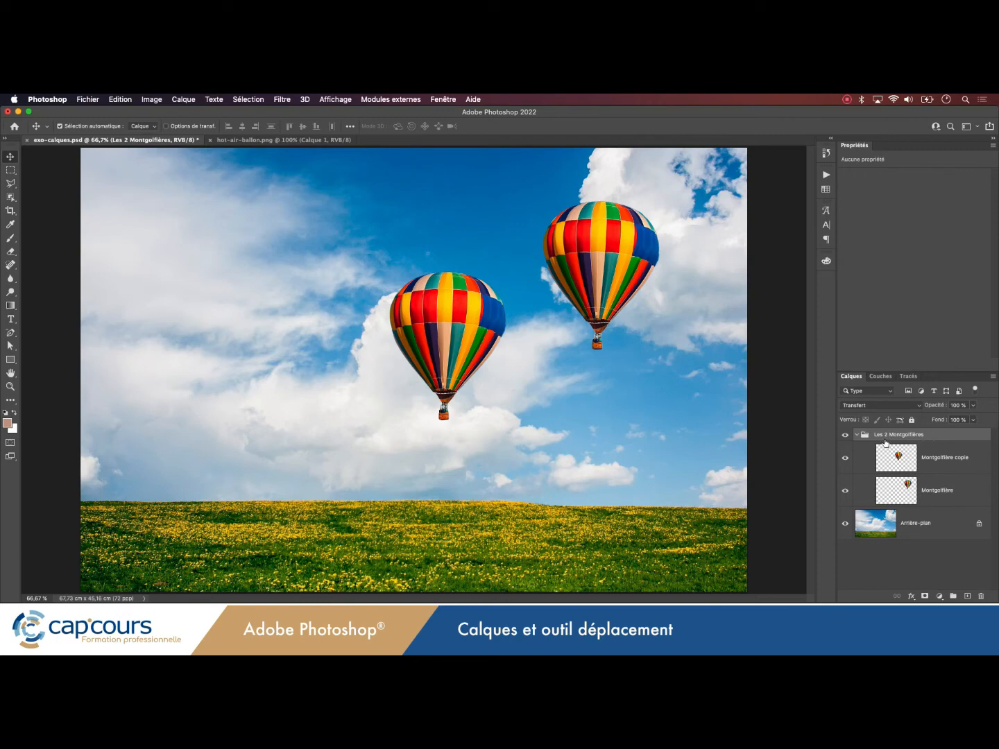
- Hide and show the Montgolfière copie layer, and hide the Montgolfière layer
{"action": "left_click", "coordinate": [846, 459]}
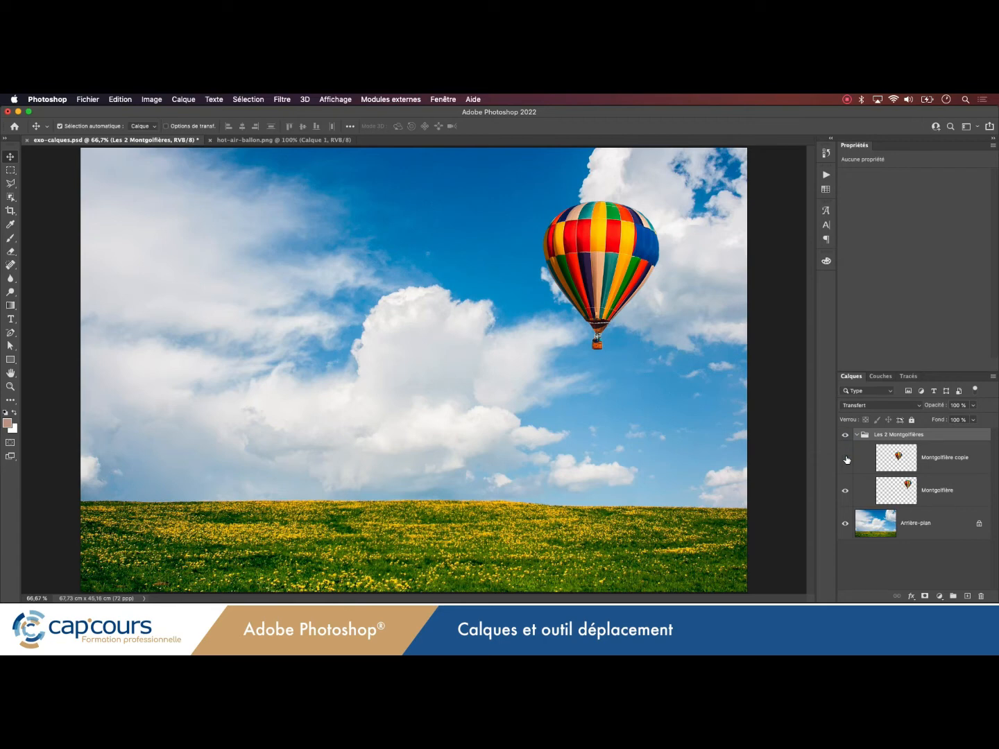
{"action": "left_click", "coordinate": [846, 459]}
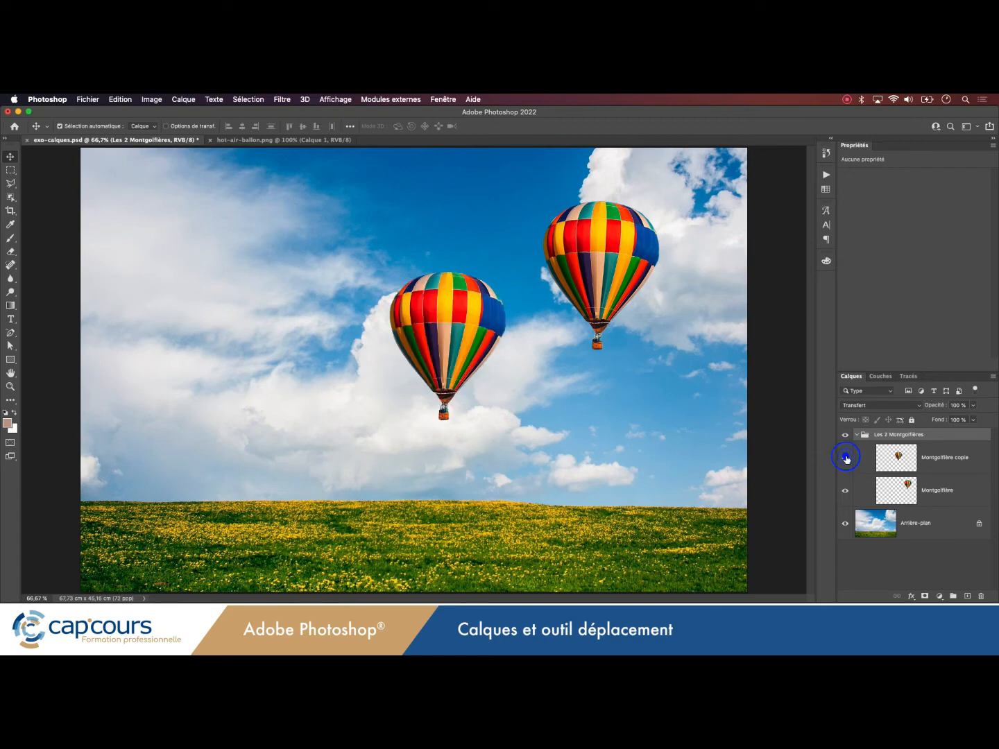
{"action": "left_click", "coordinate": [845, 492]}
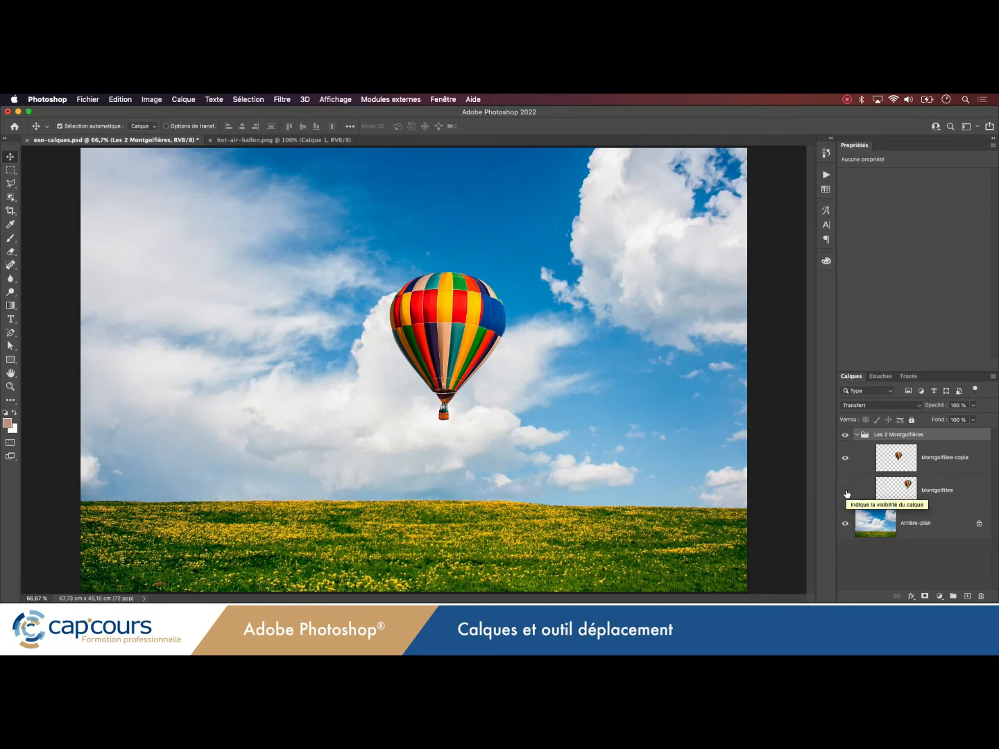
- Show the Montgolfière layer, then hide and show the whole Les 2 Montgolfières group
{"action": "left_click", "coordinate": [846, 491]}
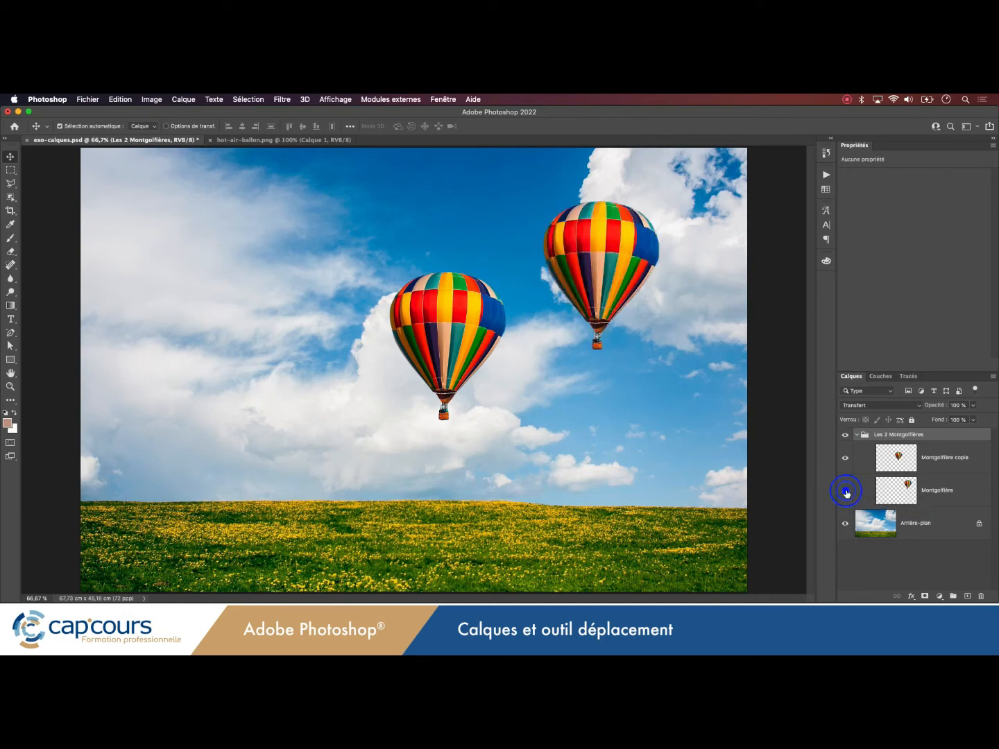
{"action": "left_click", "coordinate": [845, 435]}
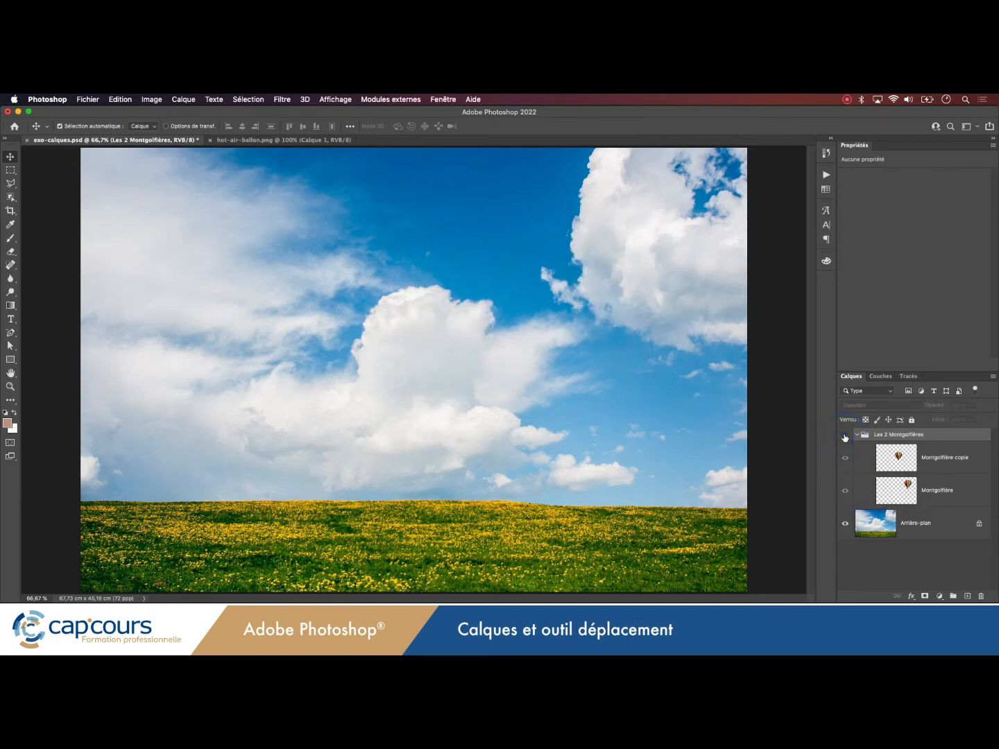
{"action": "left_click", "coordinate": [844, 435]}
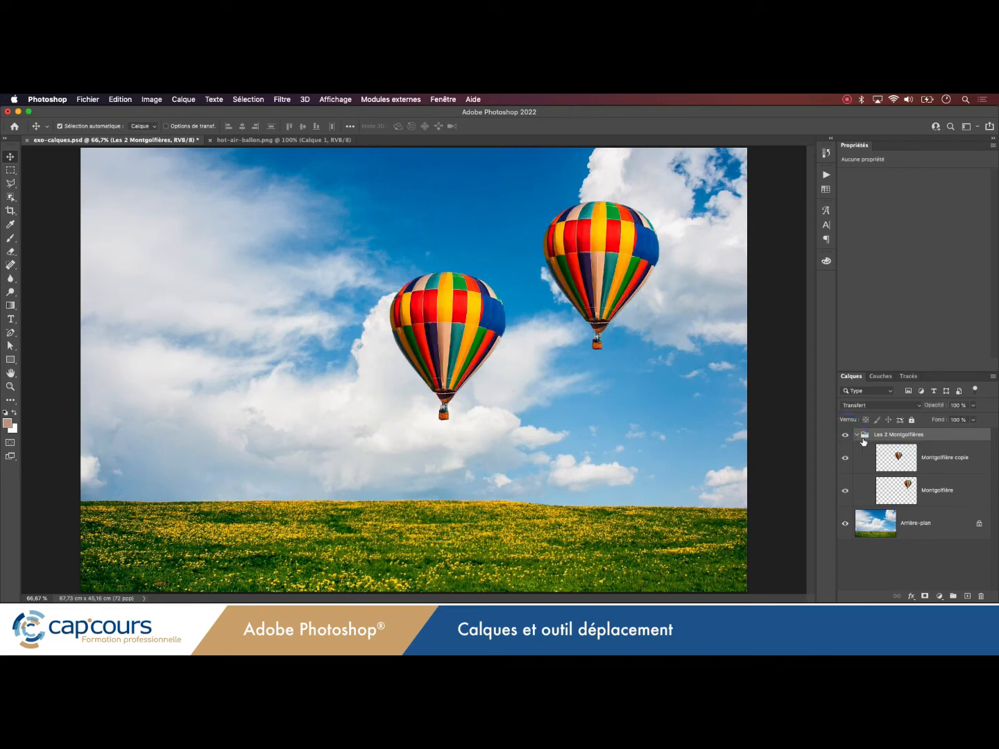
- Mark the Montgolfière copie layer with the orange colour label
{"action": "left_click", "coordinate": [937, 467]}
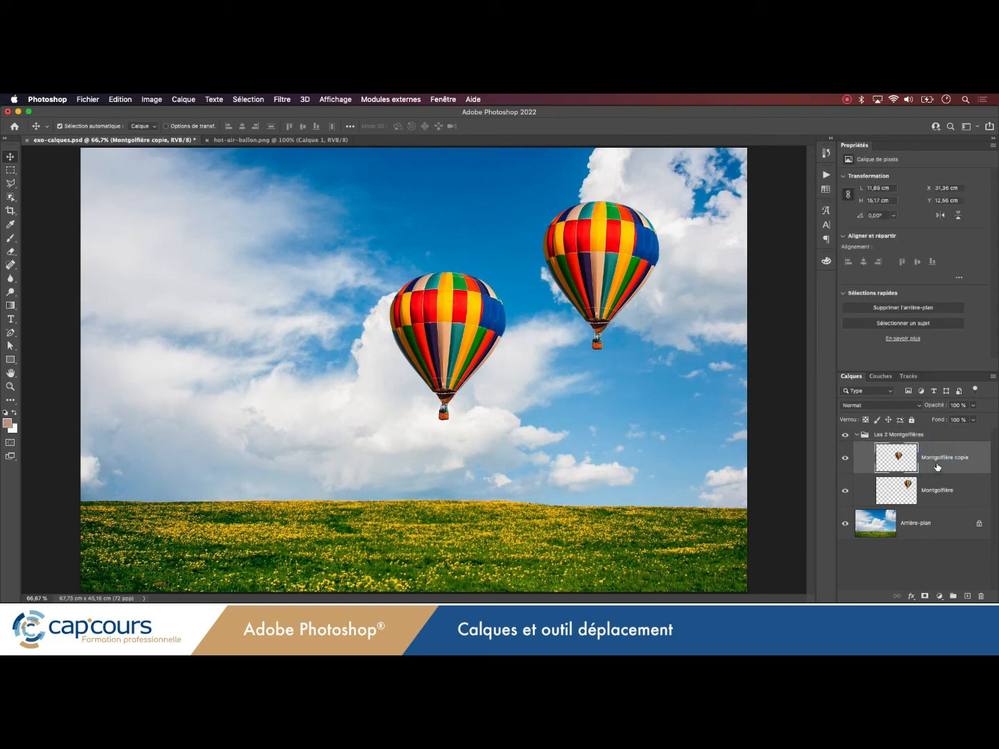
{"action": "right_click", "coordinate": [937, 467]}
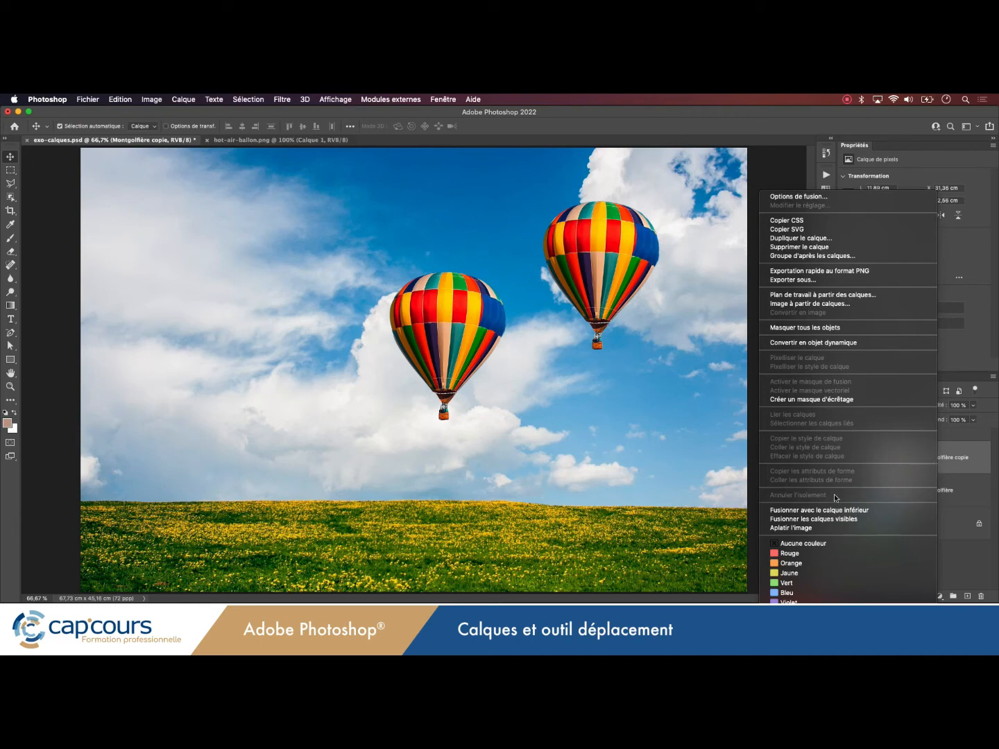
{"action": "left_click", "coordinate": [782, 563]}
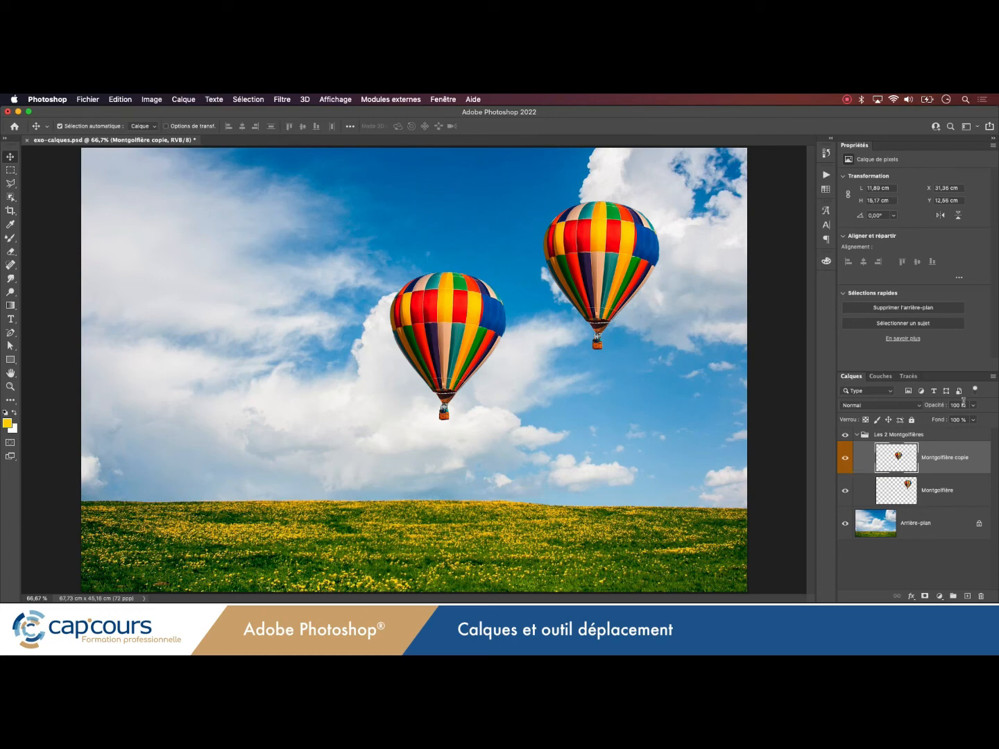
- Create a new empty layer above Montgolfière copie, keeping the default name, Normal mode and 100 % opacity
{"action": "left_click", "coordinate": [994, 378]}
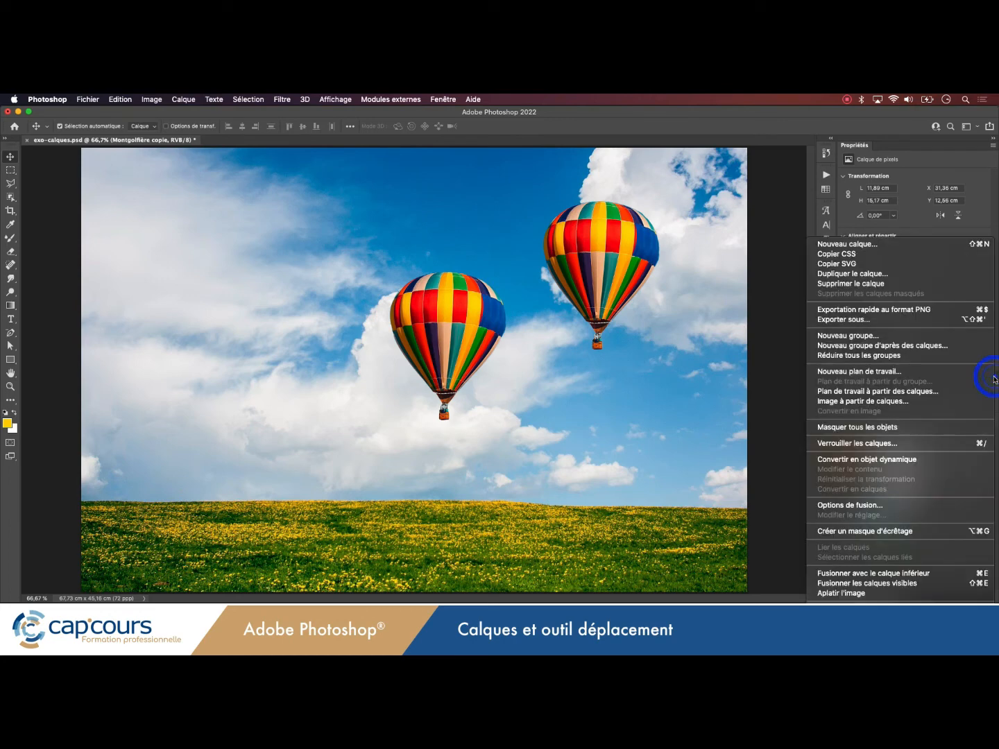
{"action": "left_click", "coordinate": [917, 244]}
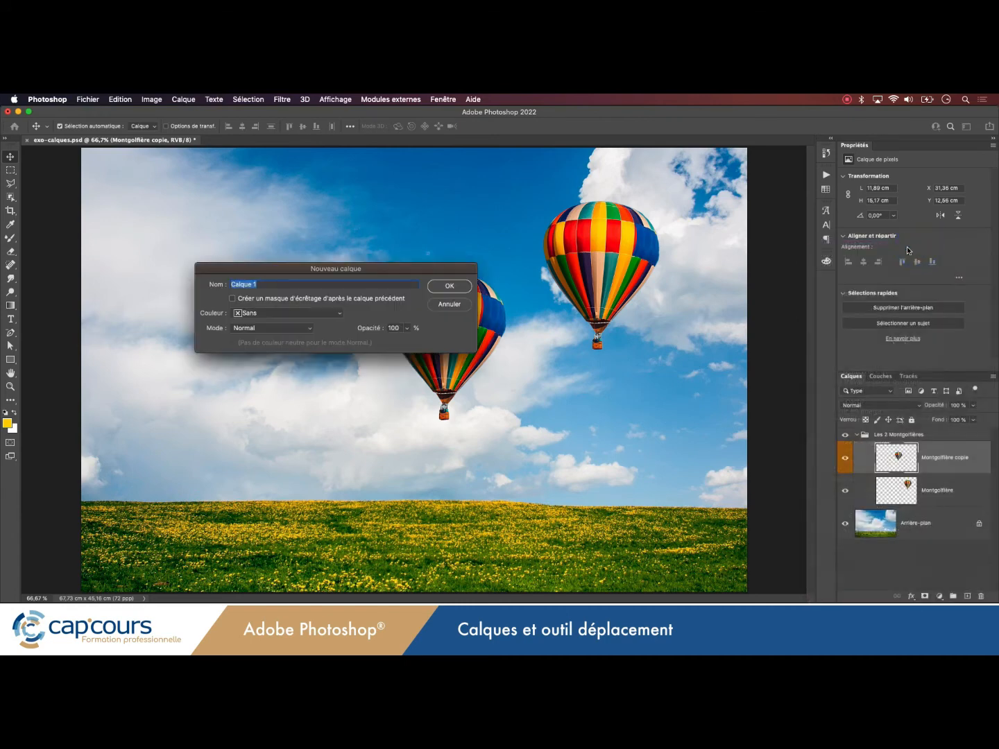
{"action": "left_click", "coordinate": [464, 290]}
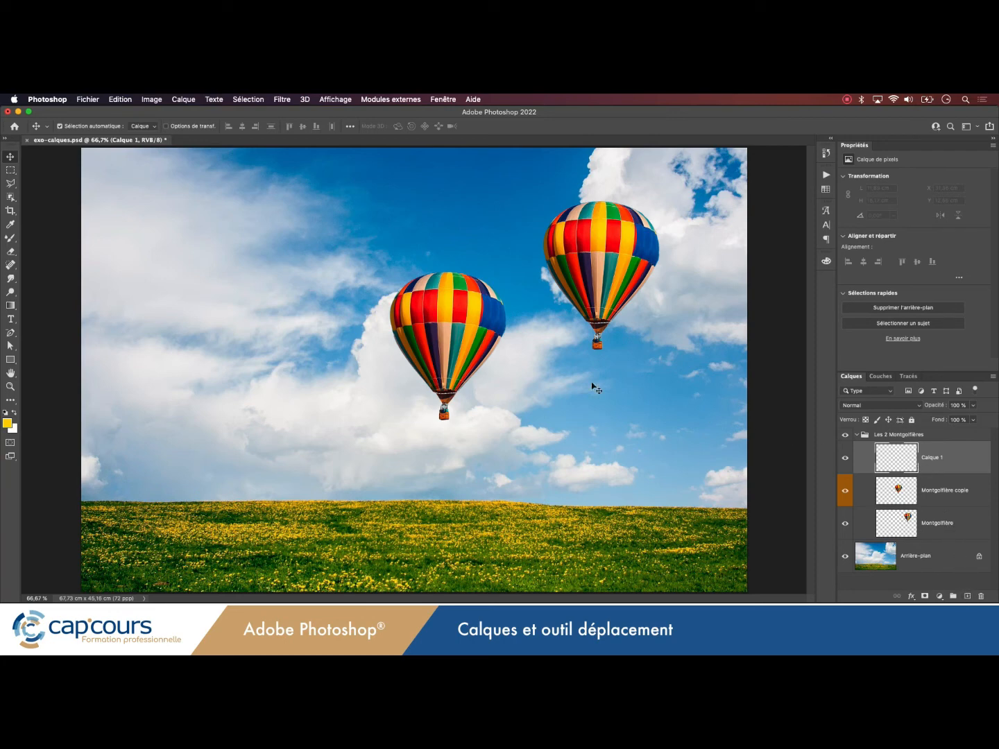
- Paint a wavy yellow brush stroke across both balloons on the new layer, and place that layer just below Montgolfière copie
{"action": "left_click", "coordinate": [10, 239]}
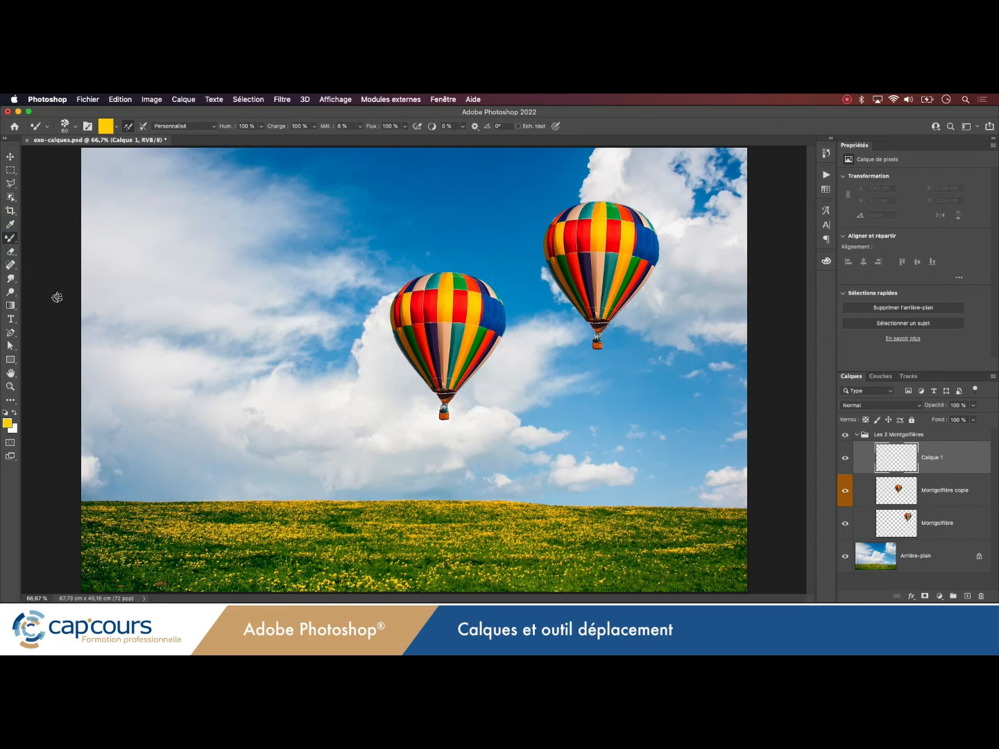
{"action": "mouse_move", "coordinate": [69, 330]}
{"action": "left_mouse_down"}
{"action": "mouse_move", "coordinate": [289, 378]}
{"action": "mouse_move", "coordinate": [372, 377]}
{"action": "mouse_move", "coordinate": [475, 354]}
{"action": "mouse_move", "coordinate": [608, 292]}
{"action": "mouse_move", "coordinate": [753, 274]}
{"action": "left_mouse_up"}
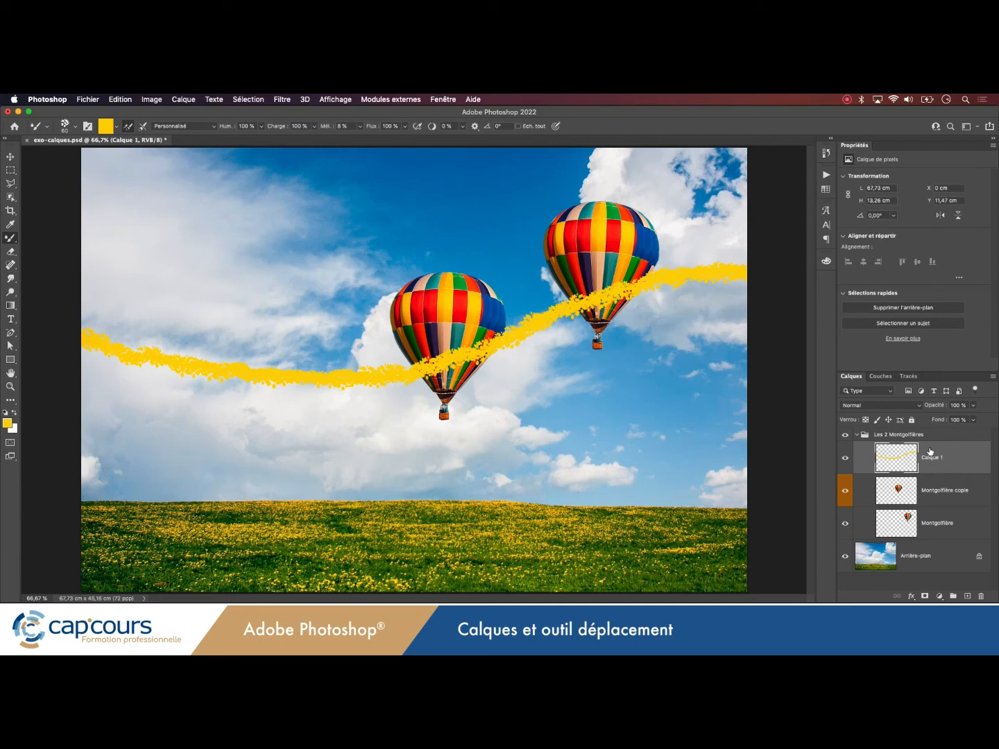
{"action": "left_click_drag", "start_coordinate": [931, 451], "coordinate": [930, 501]}
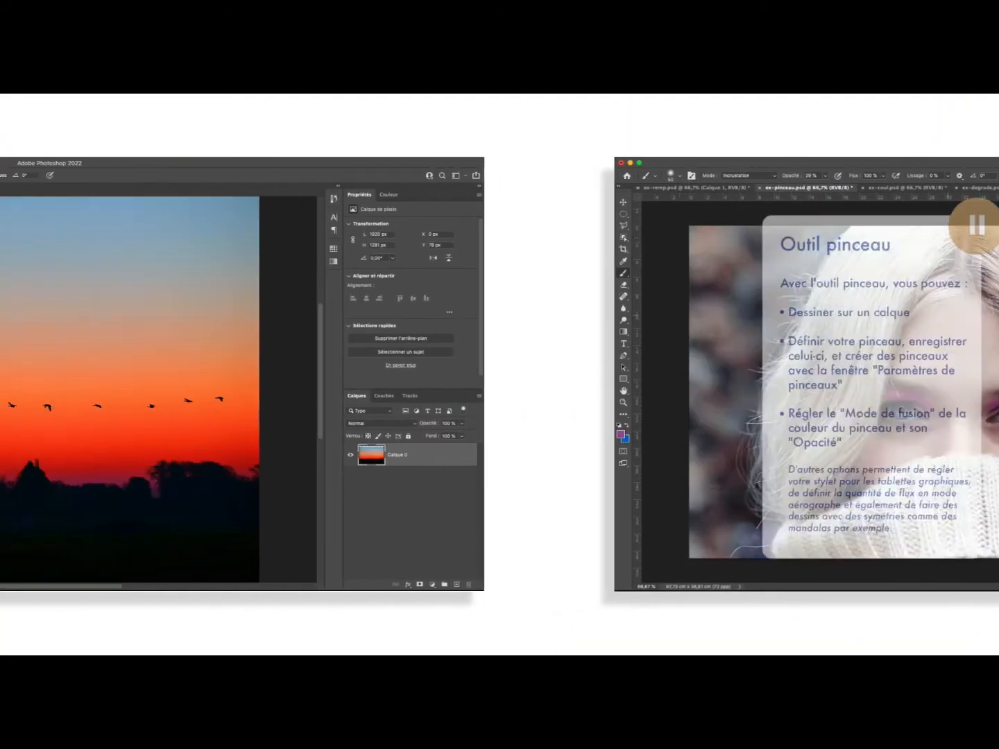
- Retouch birds in the sunset sky by spot healing two of them and copying a sampled bird with the Healing Brush
{"action": "left_click", "coordinate": [48, 407]}
{"action": "left_click", "coordinate": [98, 405]}
{"action": "left_click", "coordinate": [74, 284]}
{"action": "left_click", "coordinate": [103, 292]}
{"action": "left_click", "coordinate": [12, 405], "text": "alt"}
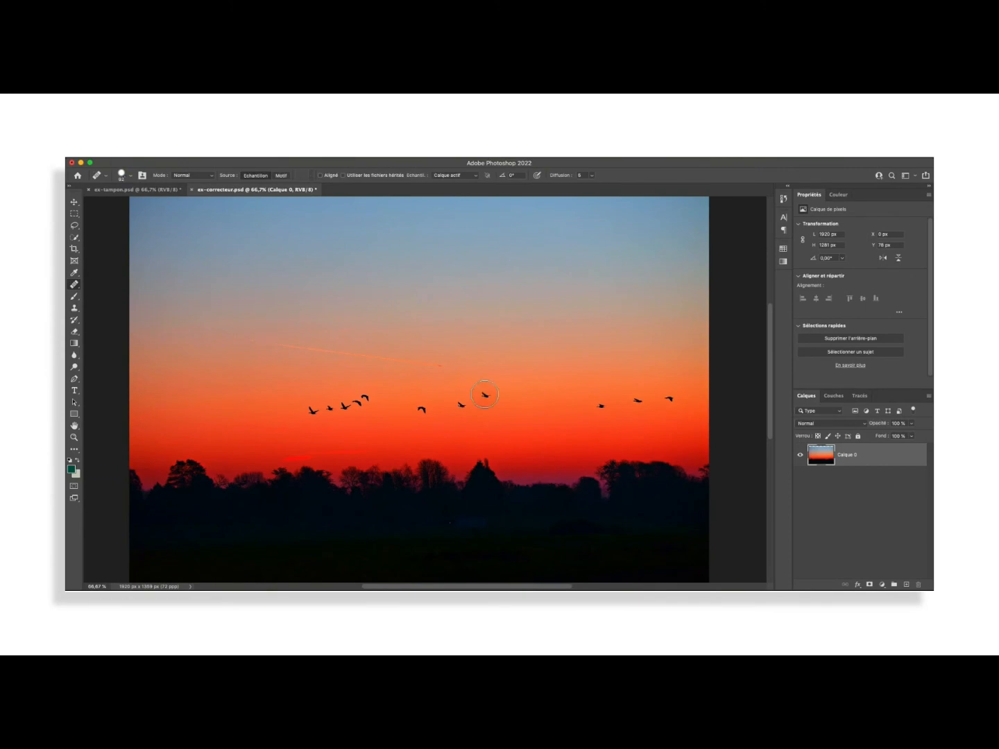
{"action": "left_click", "coordinate": [61, 371]}
- Outline the birds near the middle of the sunset sky with the Patch tool and patch them from neighbouring sky
{"action": "left_click", "coordinate": [74, 284]}
{"action": "left_click", "coordinate": [97, 300]}
{"action": "left_click_drag", "start_coordinate": [415, 403], "coordinate": [468, 409]}
{"action": "left_click_drag", "start_coordinate": [440, 409], "coordinate": [461, 415]}
- Shift the cluster of five birds further left in the sky with the Content-Aware Move tool
{"action": "left_click", "coordinate": [74, 284]}
{"action": "left_click", "coordinate": [102, 309]}
{"action": "mouse_move", "coordinate": [305, 403]}
{"action": "left_mouse_down"}
{"action": "mouse_move", "coordinate": [367, 409]}
{"action": "mouse_move", "coordinate": [248, 407]}
{"action": "left_mouse_up"}
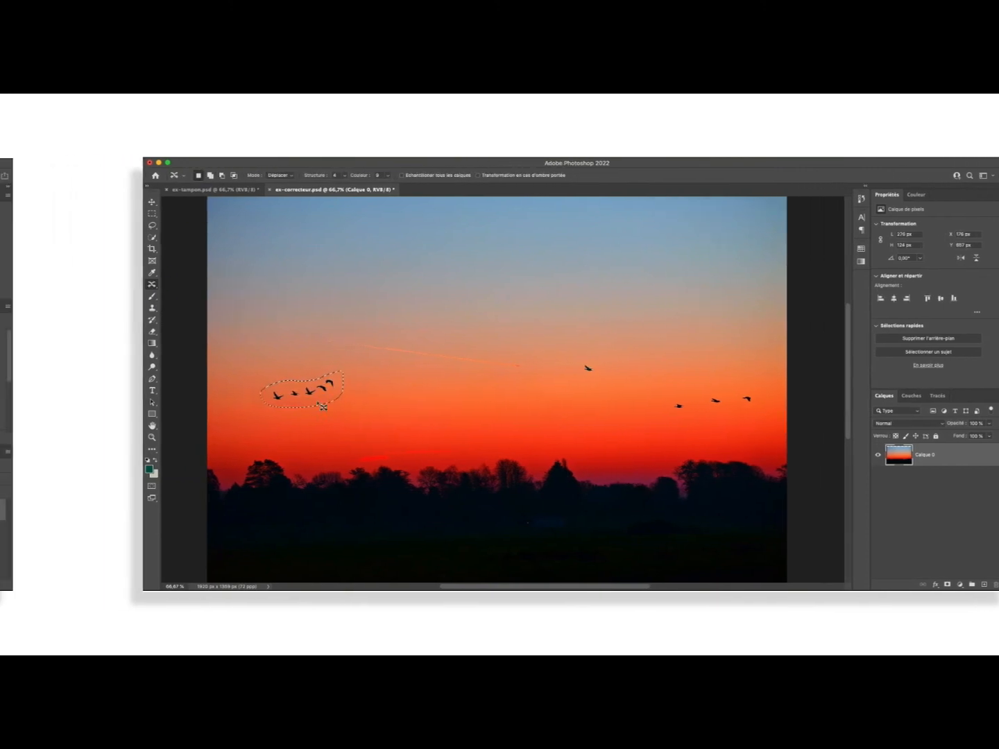
- Brighten the photo of the girl with Curves, setting the white point's input to 193 and raising the curve in the shadows
{"action": "key", "text": "super+m"}
{"action": "left_click_drag", "start_coordinate": [620, 307], "coordinate": [596, 308]}
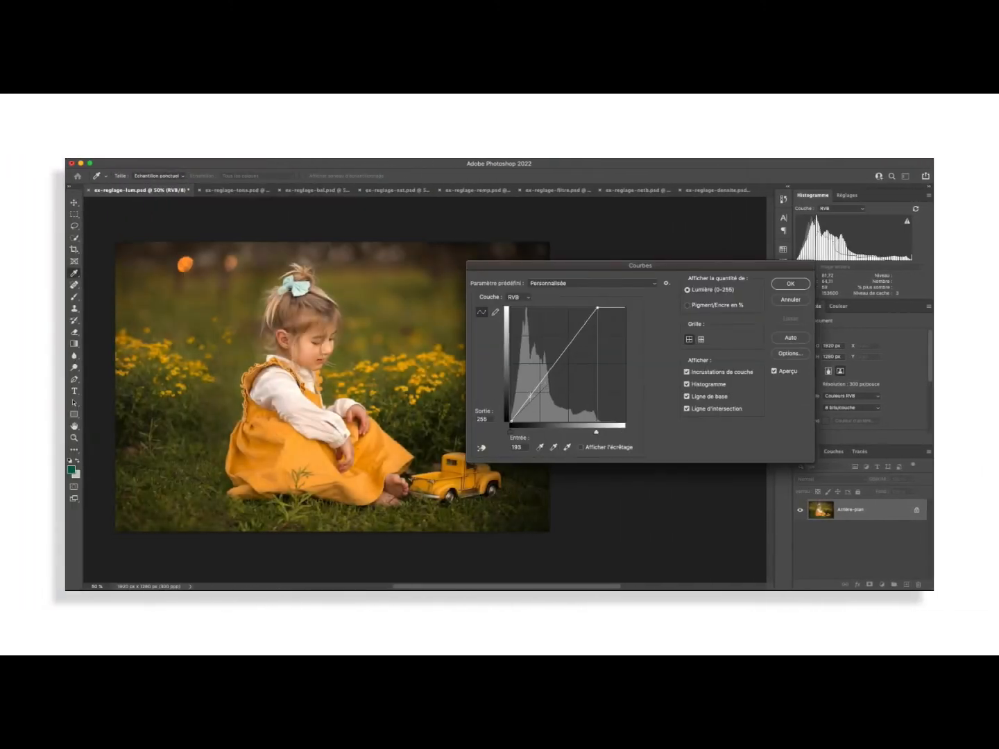
{"action": "left_click_drag", "start_coordinate": [528, 399], "coordinate": [528, 393]}
{"action": "left_click", "coordinate": [575, 334]}
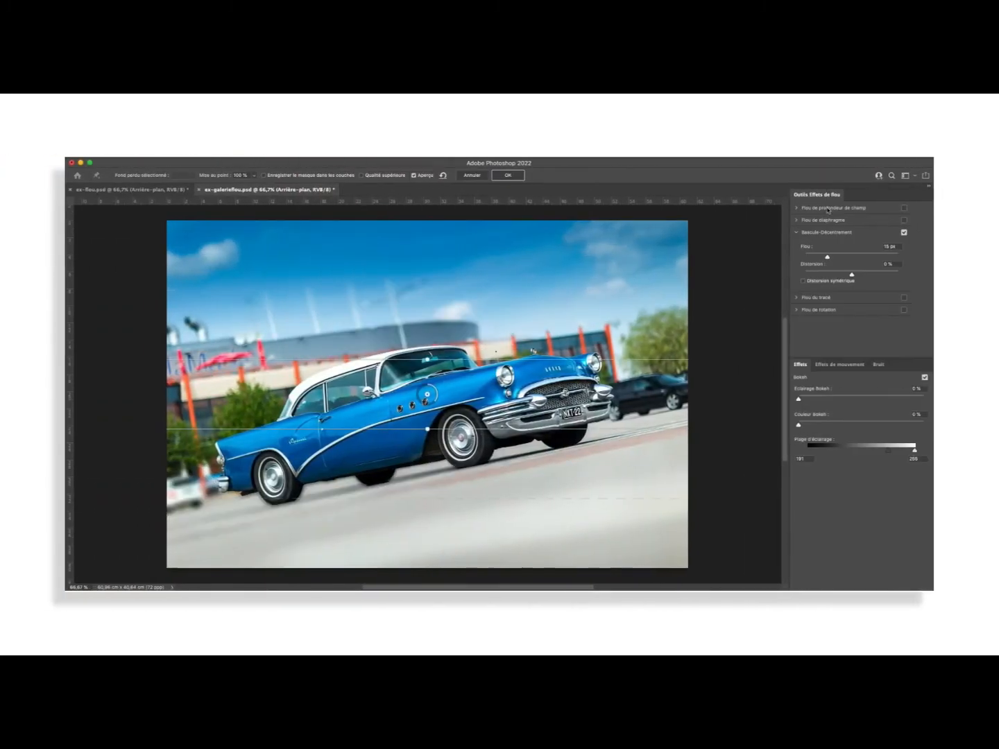
- Replace the Bascule-Décentrement blur on the blue car photo with Flou du tracé, and bend the blur path upward
{"action": "left_click_drag", "start_coordinate": [478, 358], "coordinate": [477, 336]}
{"action": "left_click_drag", "start_coordinate": [826, 257], "coordinate": [853, 257]}
{"action": "left_click", "coordinate": [903, 232]}
{"action": "left_click", "coordinate": [903, 245]}
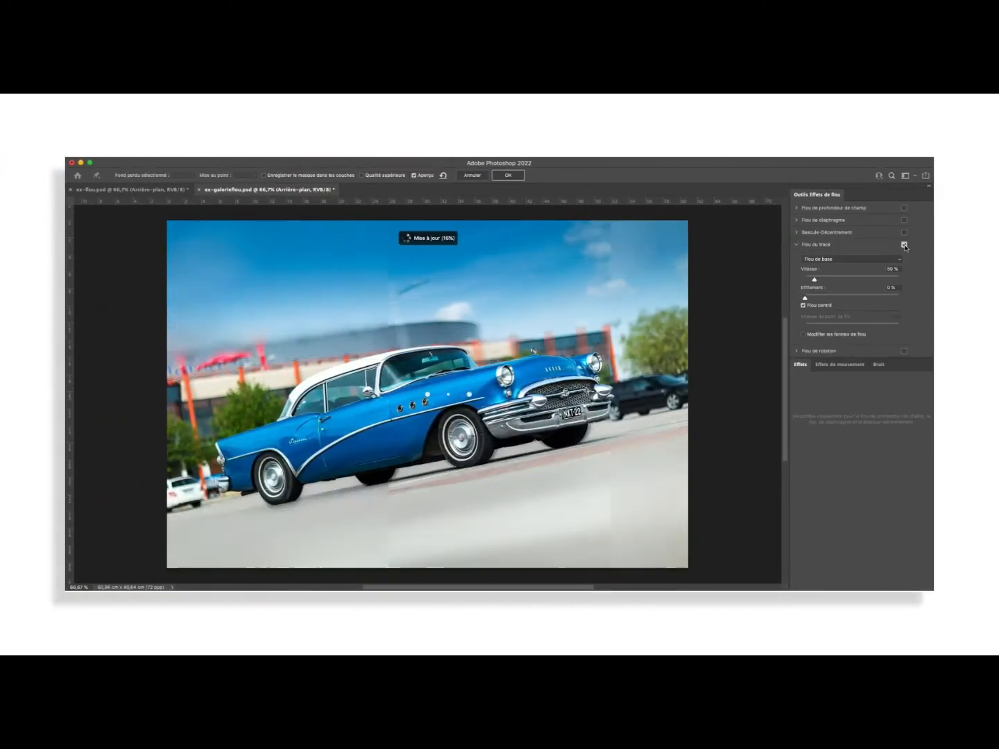
{"action": "left_click_drag", "start_coordinate": [532, 394], "coordinate": [531, 369]}
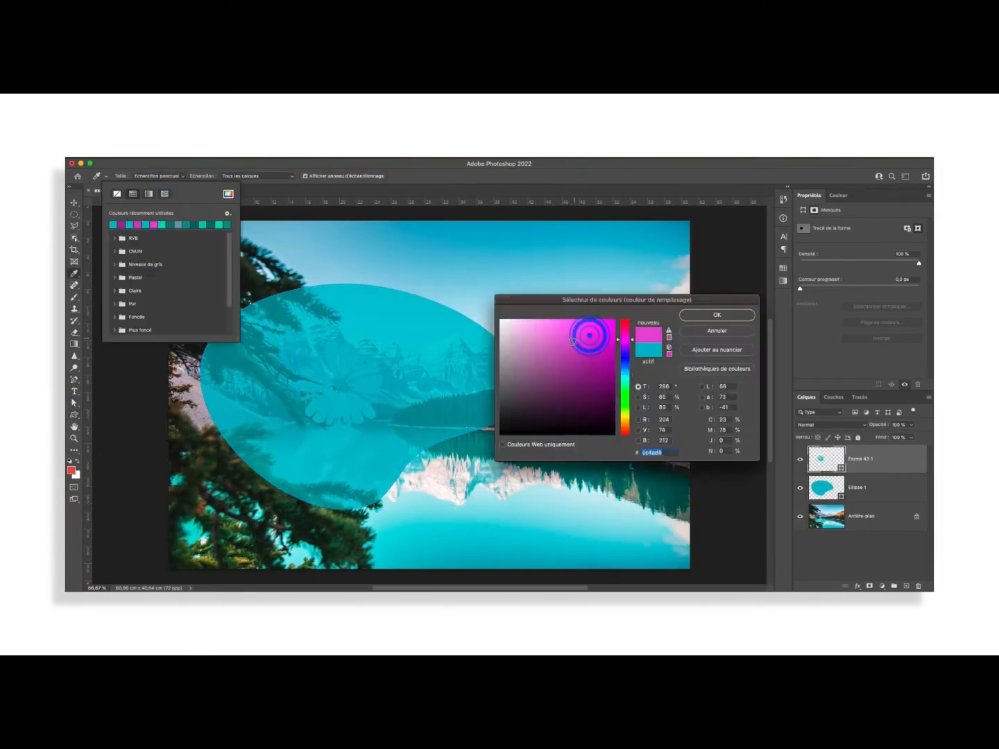
- Set the flower shape's fill to the pink colour #cc4ad4
{"action": "key", "text": "Return"}
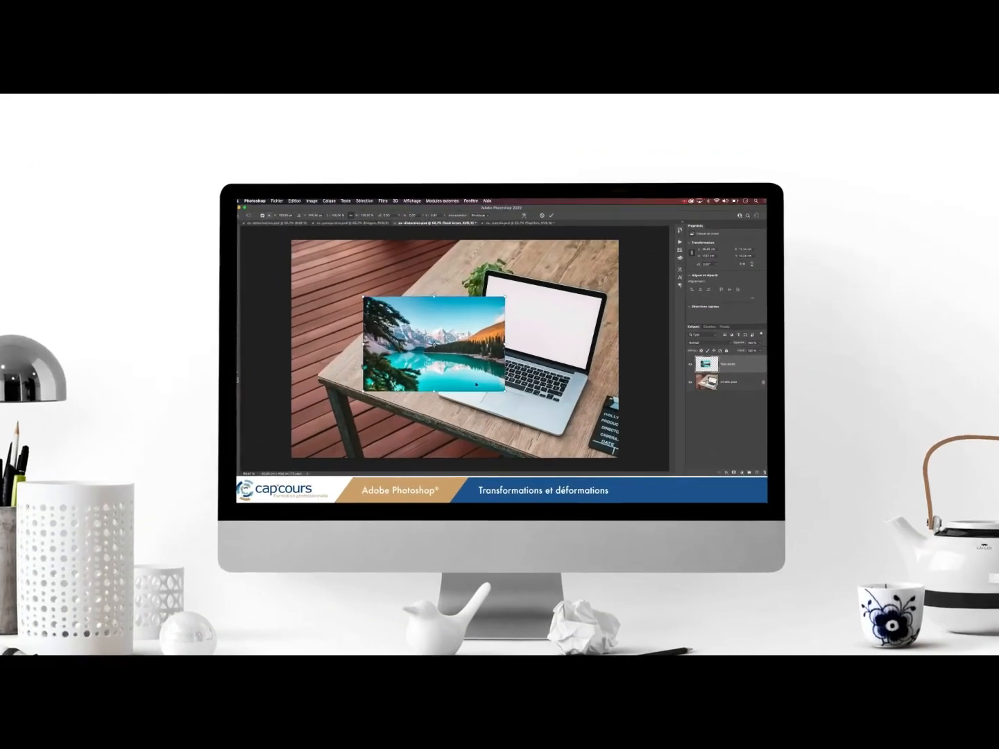
- Distort the lake image so its four corners fit the laptop's screen, and apply the transformation
{"action": "left_click_drag", "start_coordinate": [606, 281], "coordinate": [621, 278]}
{"action": "left_click_drag", "start_coordinate": [432, 281], "coordinate": [482, 249]}
{"action": "left_click_drag", "start_coordinate": [425, 397], "coordinate": [466, 324]}
{"action": "left_click_drag", "start_coordinate": [611, 397], "coordinate": [608, 364]}
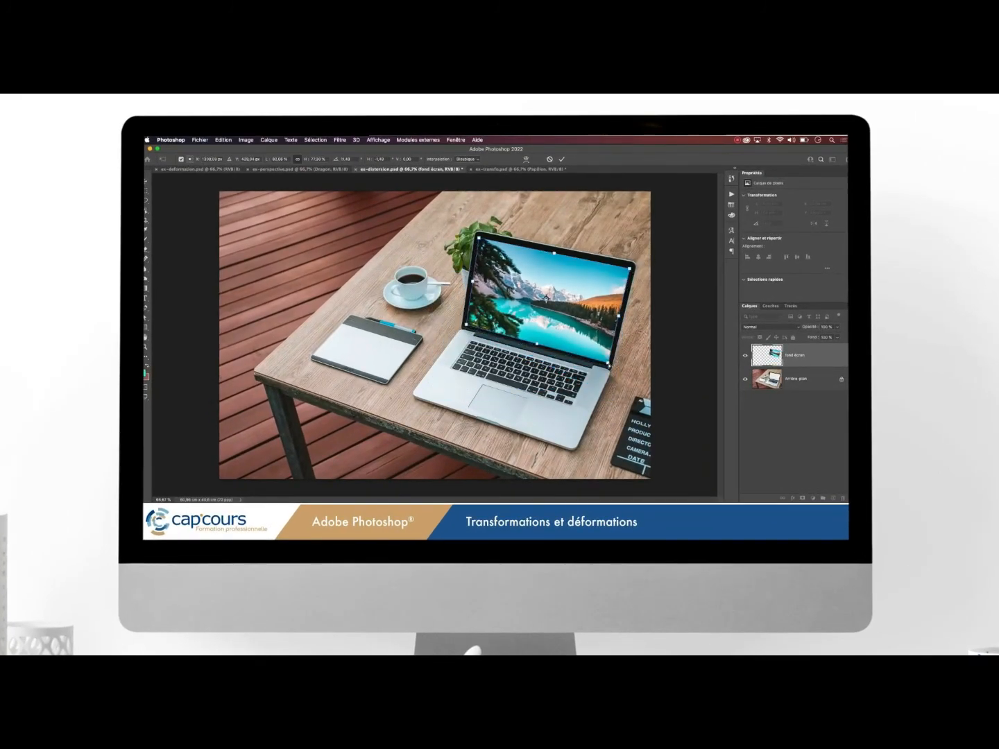
{"action": "left_click", "coordinate": [563, 160]}
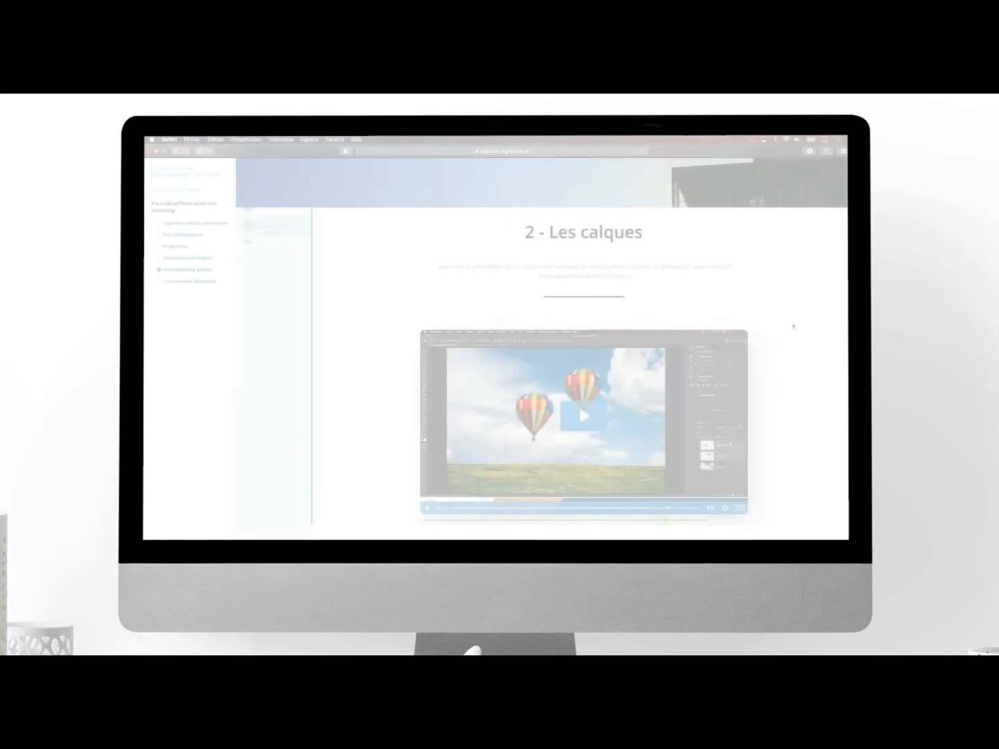
- Read through the Les calques course page, from its video to the exercise instructions for Etape 1/4 and Etape 2/4
{"action": "scroll", "coordinate": [792, 327], "scroll_direction": "down", "scroll_amount": 2}
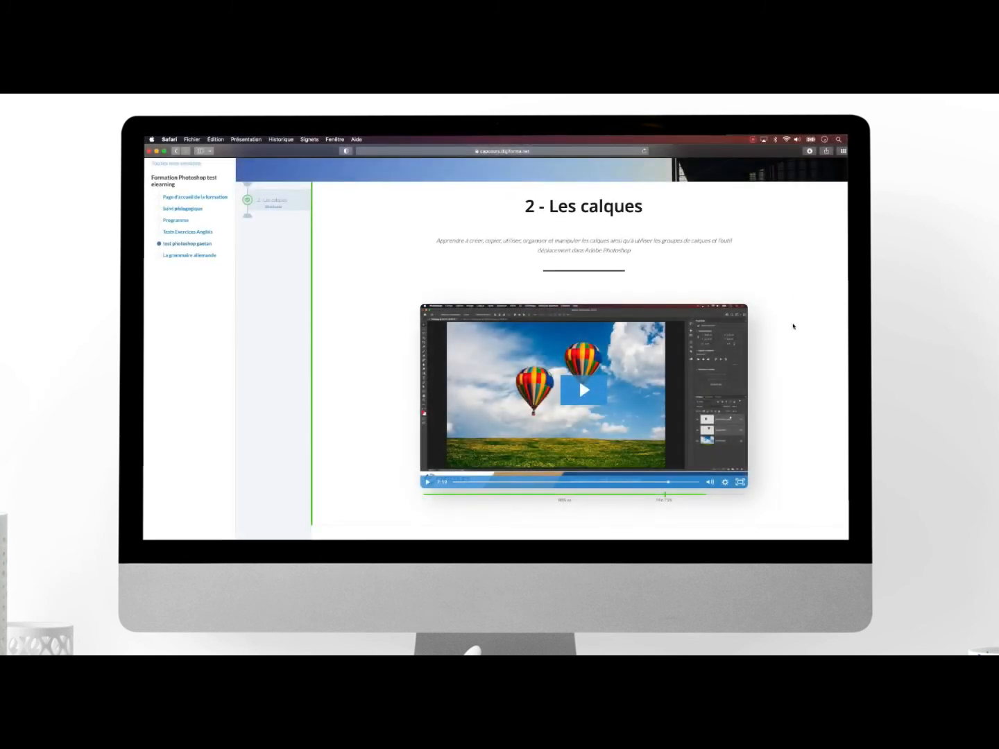
{"action": "scroll", "coordinate": [793, 326], "scroll_direction": "down", "scroll_amount": 5}
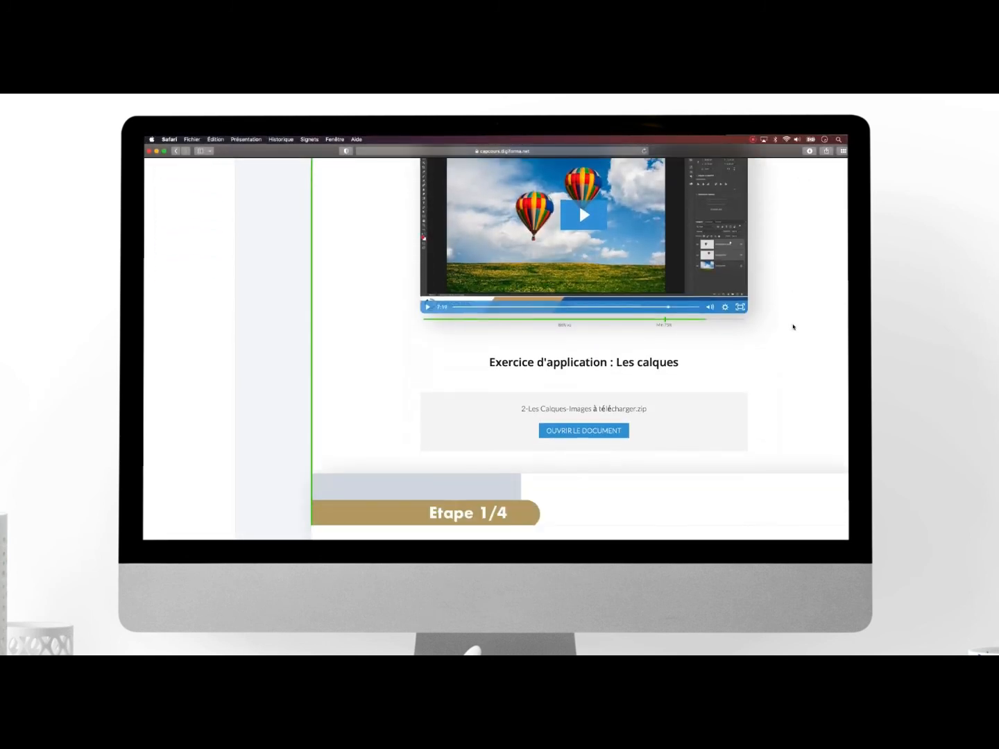
{"action": "scroll", "coordinate": [793, 327], "scroll_direction": "down", "scroll_amount": 7}
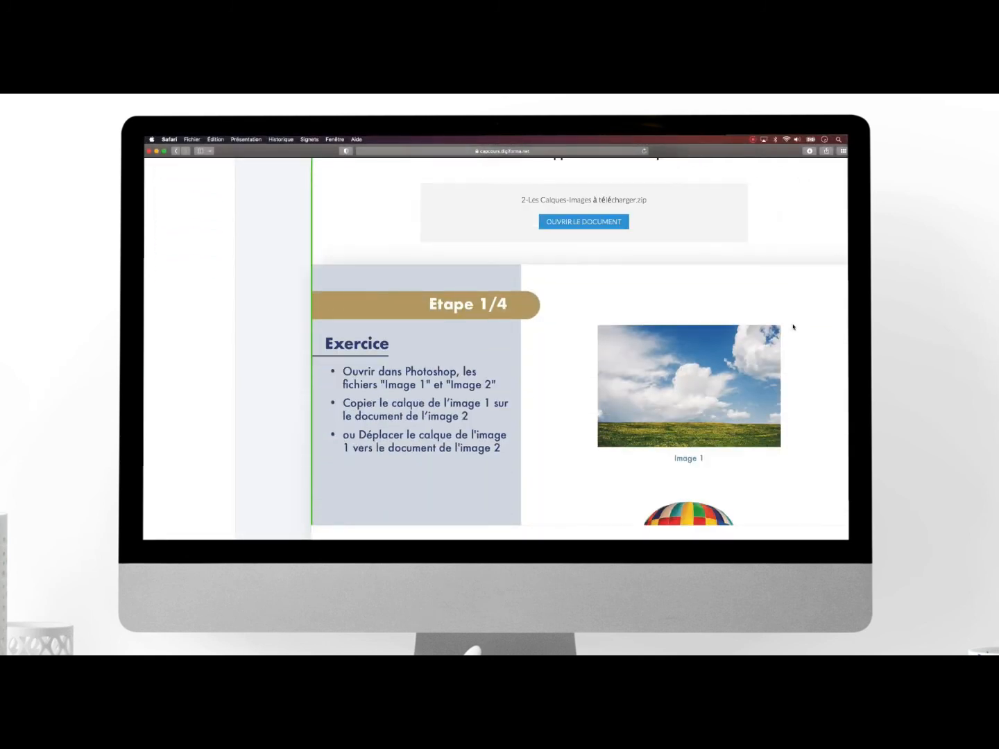
{"action": "scroll", "coordinate": [793, 327], "scroll_direction": "down", "scroll_amount": 8}
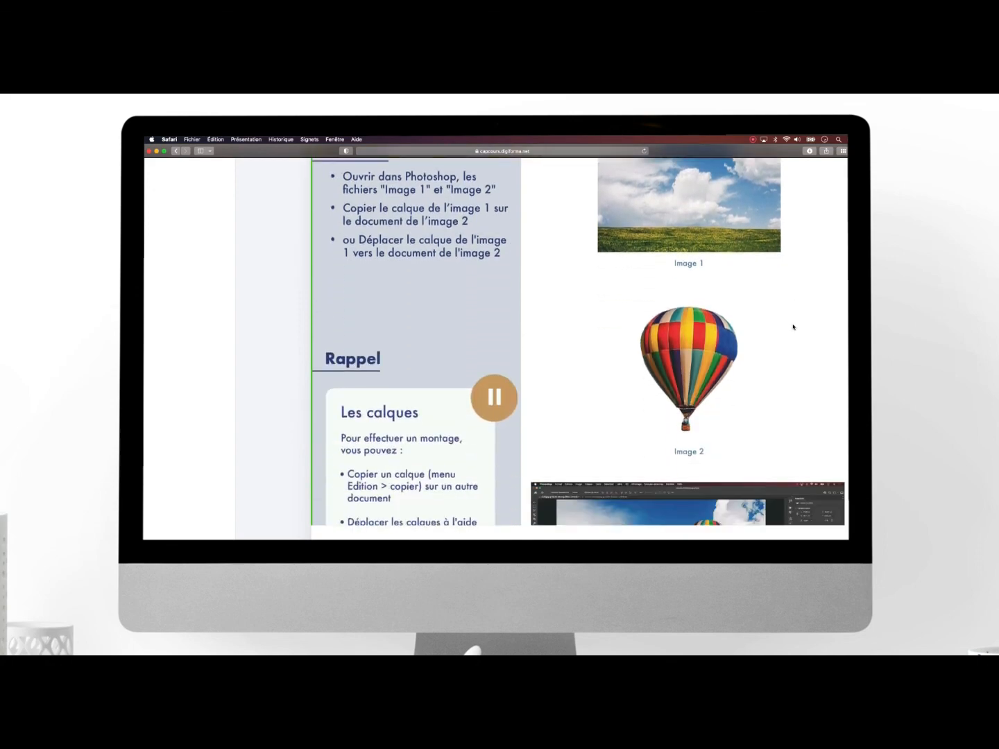
{"action": "scroll", "coordinate": [793, 327], "scroll_direction": "down", "scroll_amount": 10}
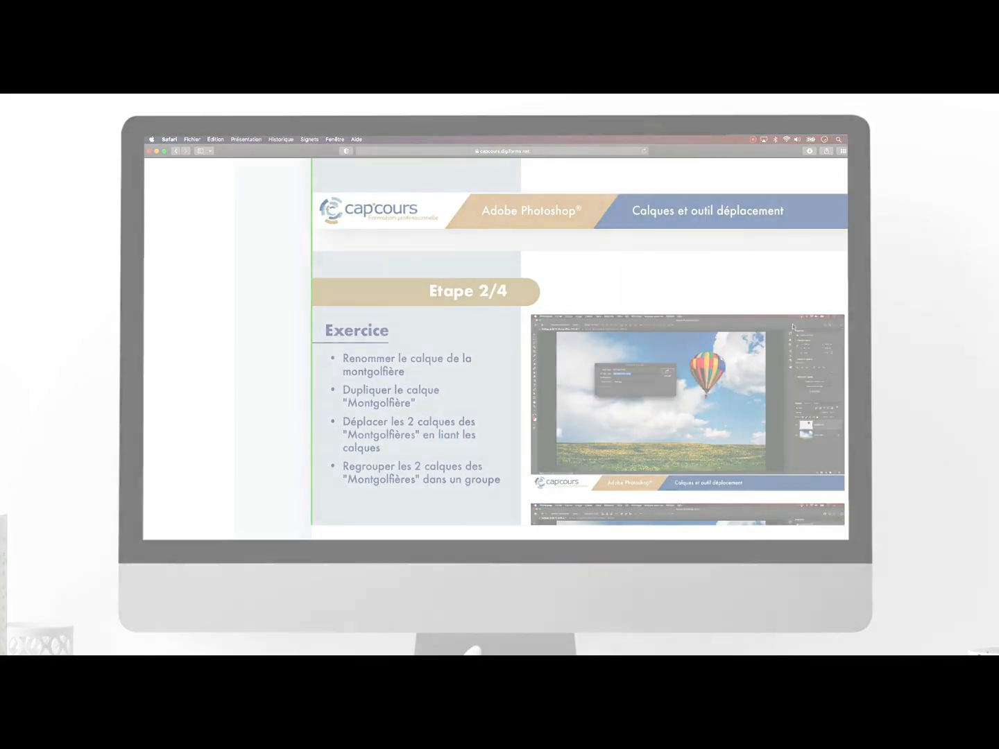